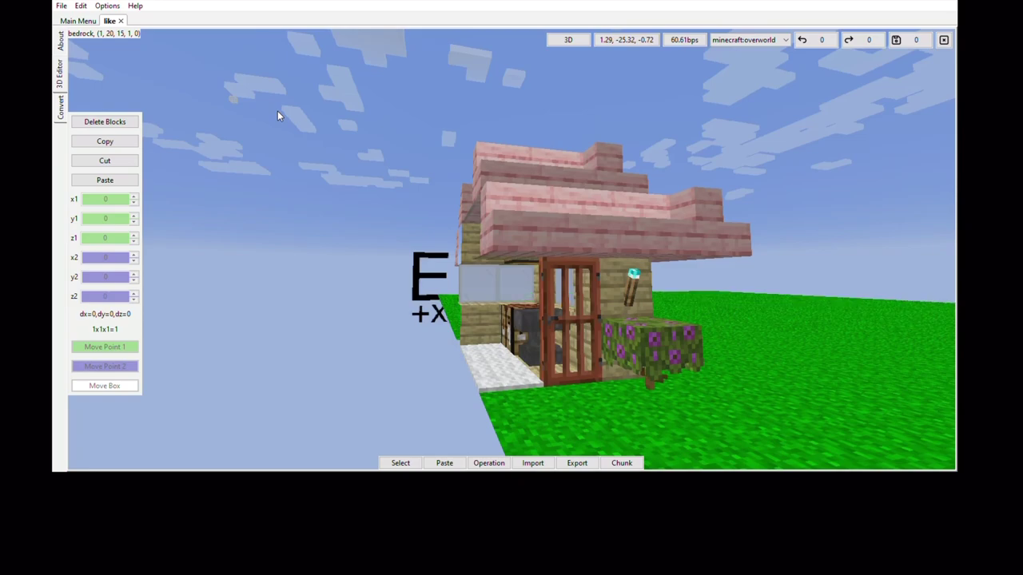
Inspect the pink-roofed house from outside, and bring its roof close into view from directly above.
key(d)
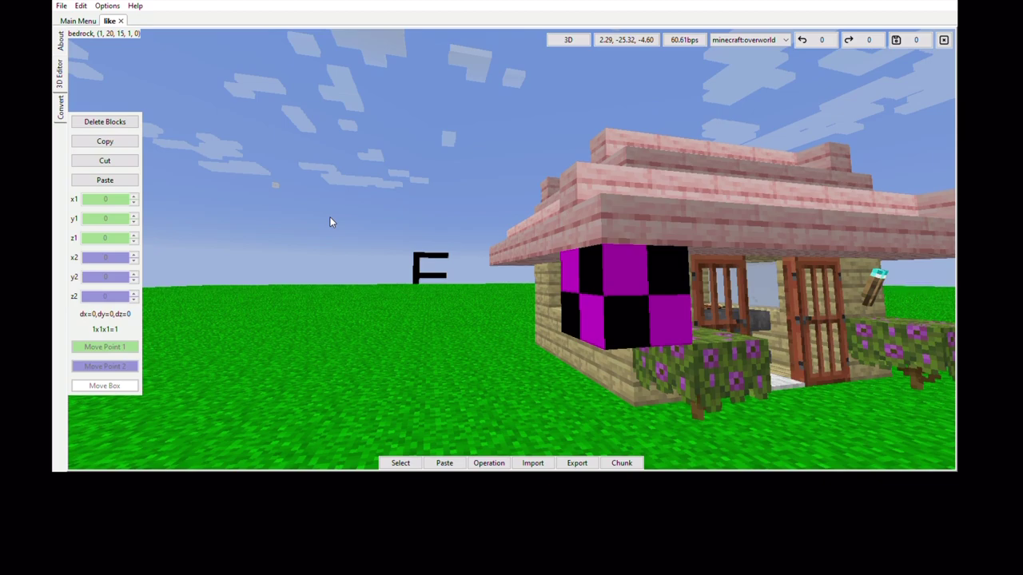
key(d)
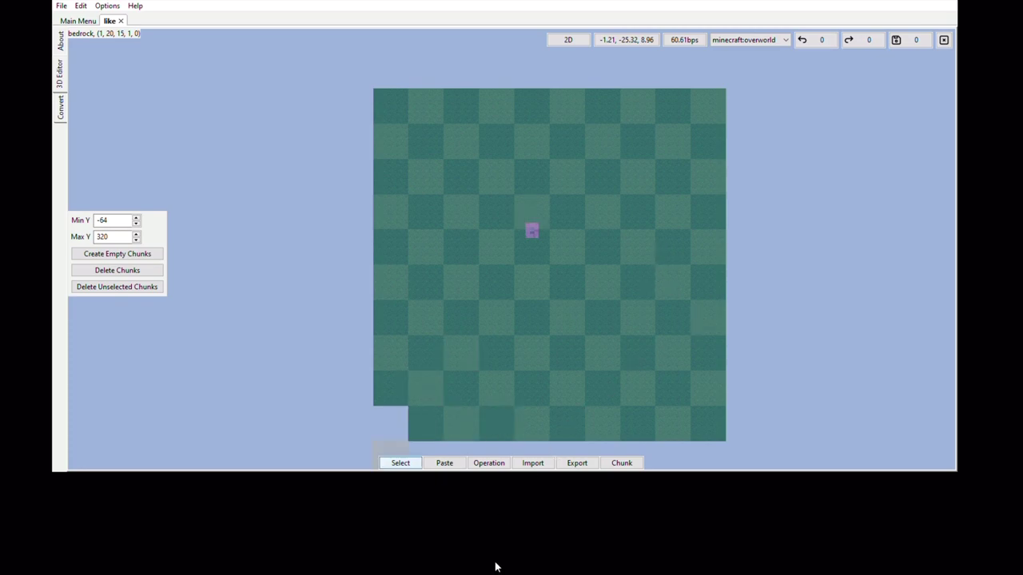
key(space)
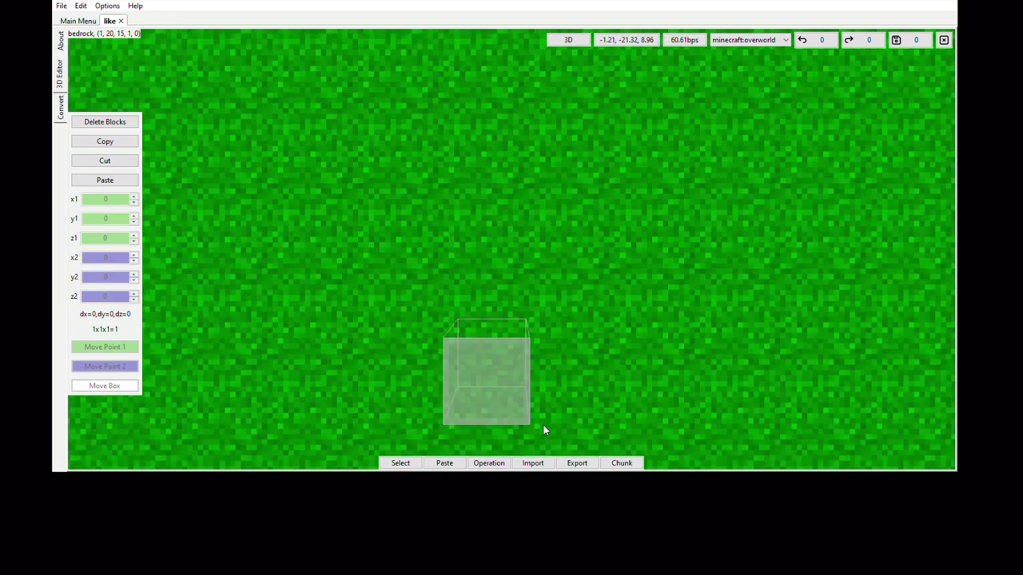
key(space)
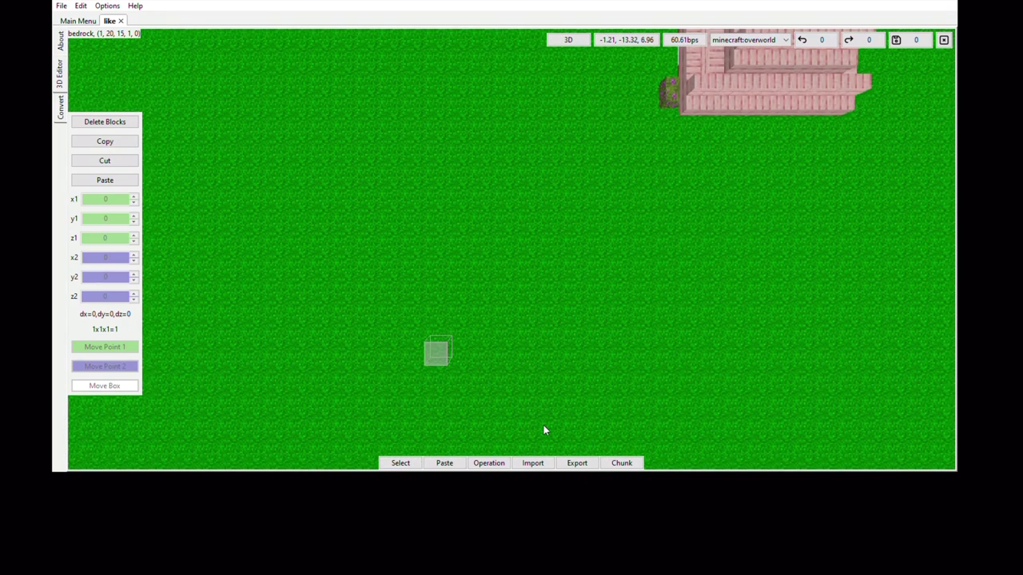
key(w)
key(d)
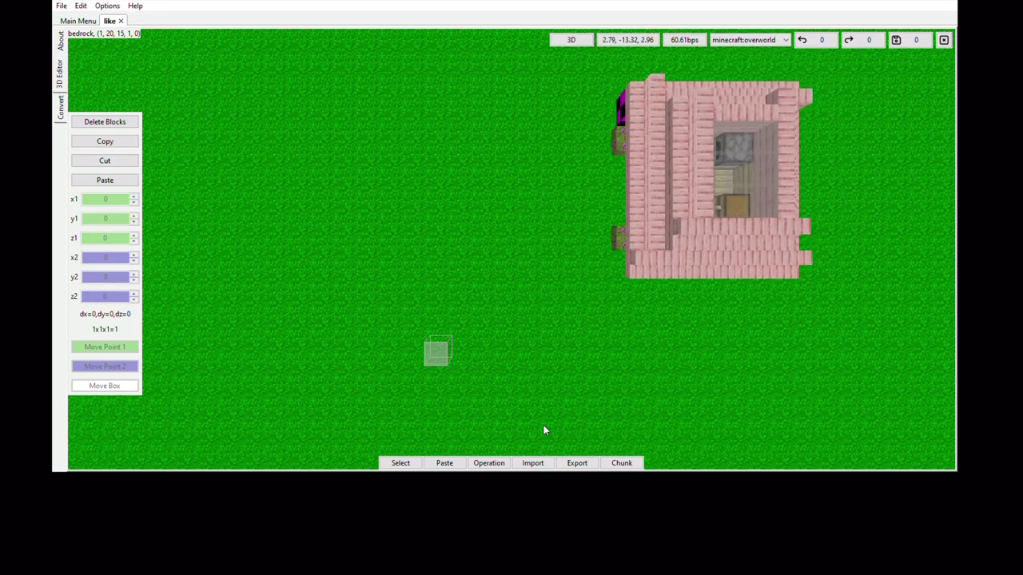
key(a)
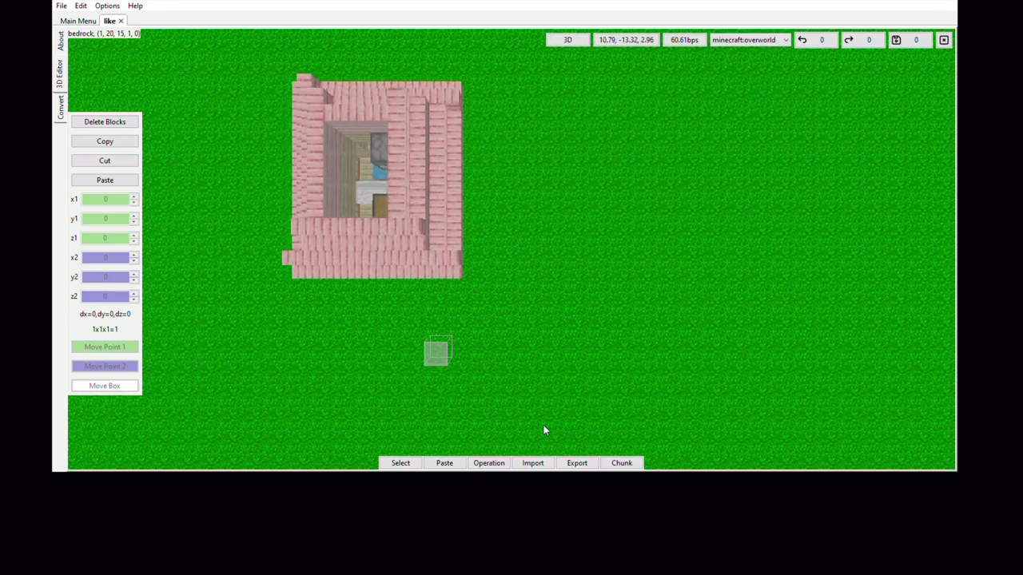
key(a)
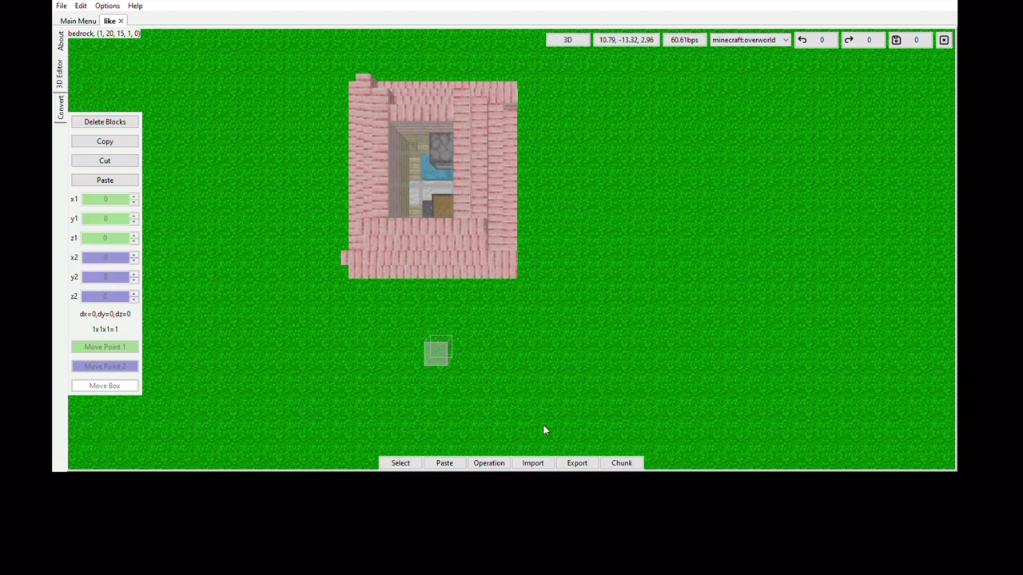
key(shift)
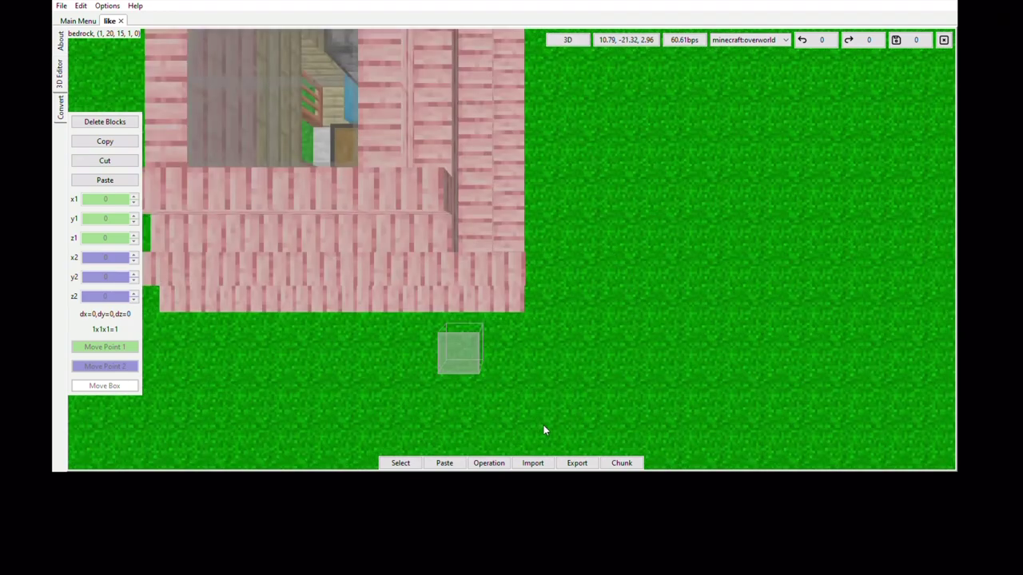
key(shift)
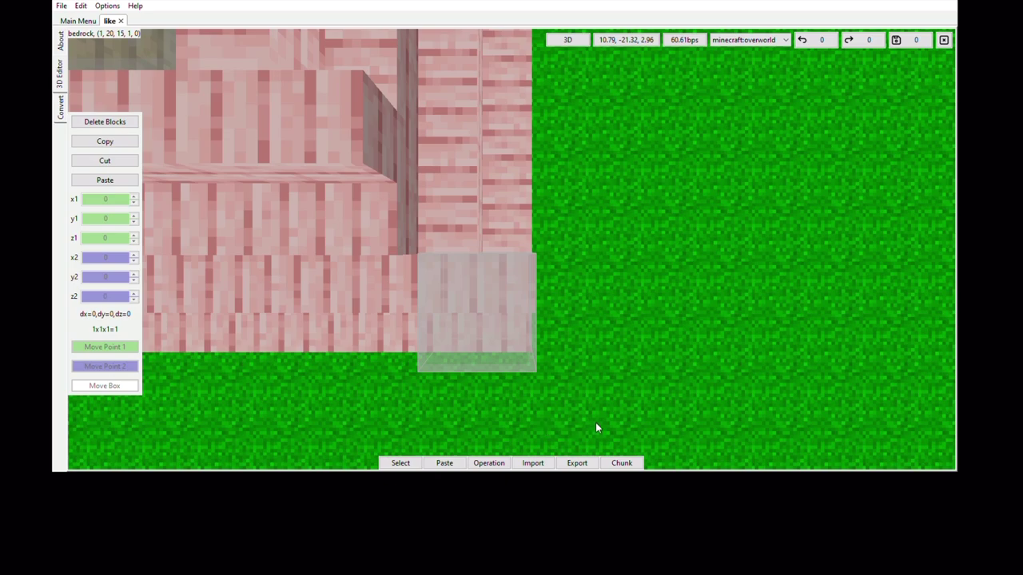
Draw a one-layer selection box around the house's footprint from (11, -28, 4) to (3, -28, -5).
click(699, 402)
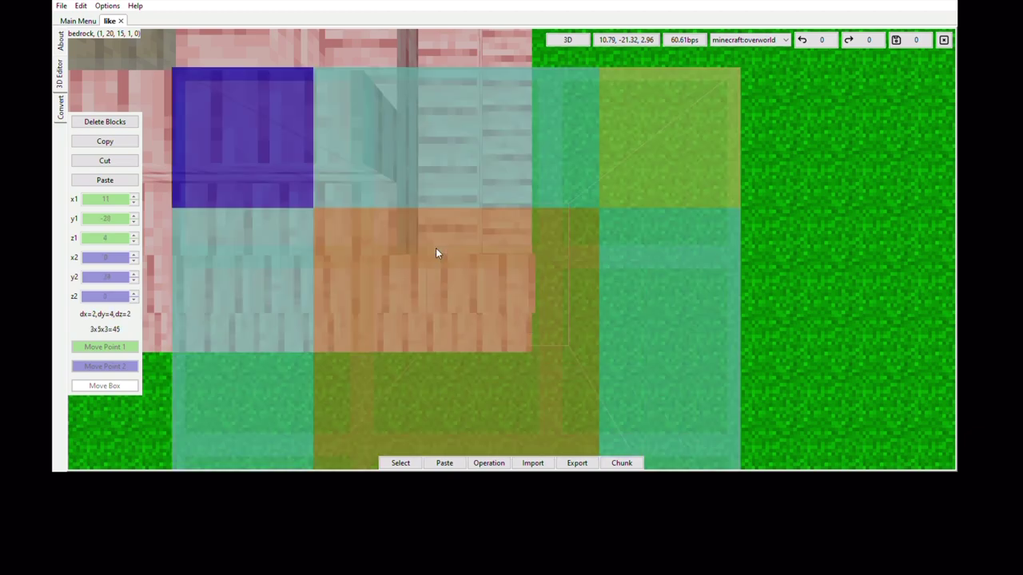
key(space)
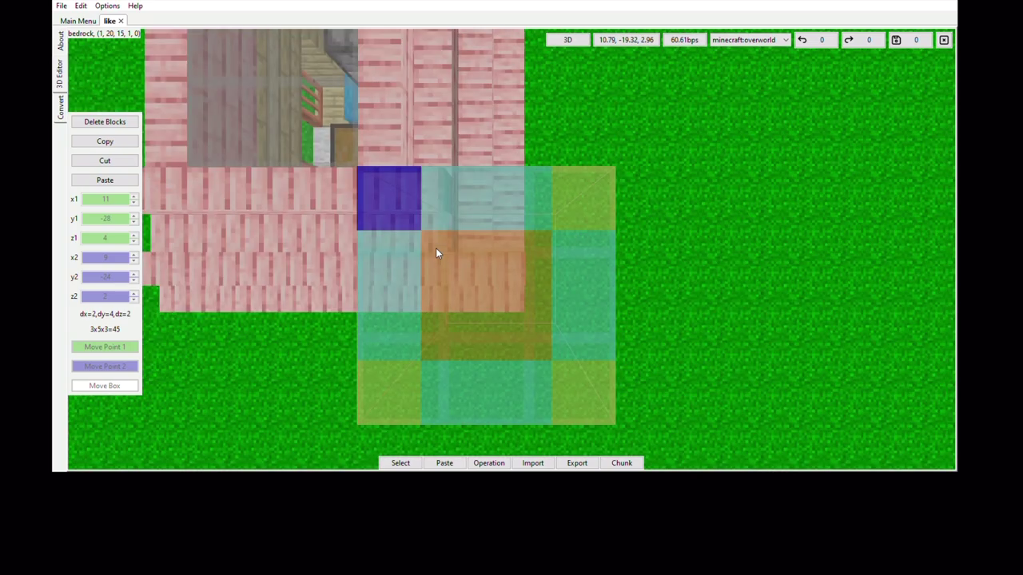
scroll(435, 253, down, 2)
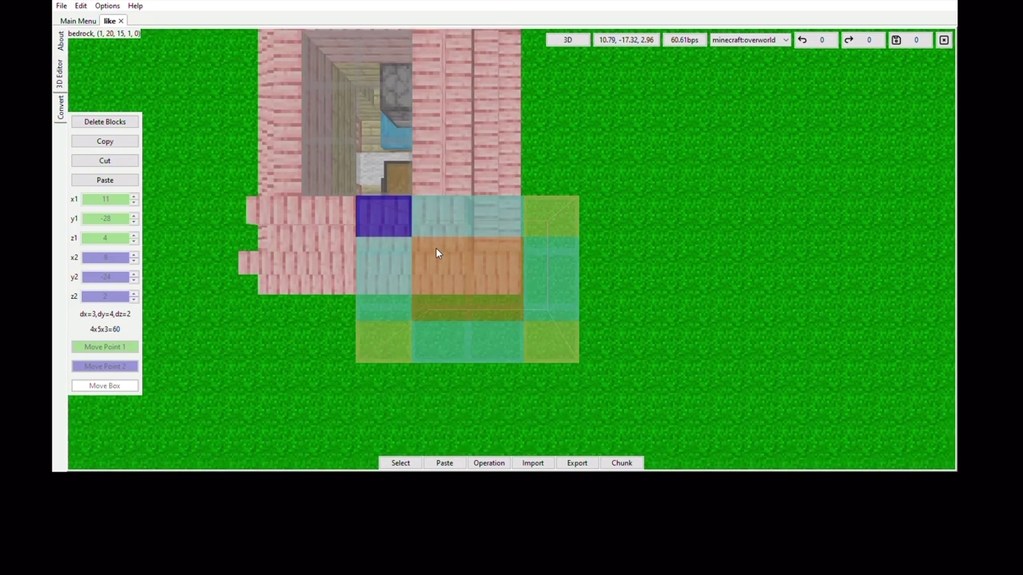
drag(351, 162, 326, 119)
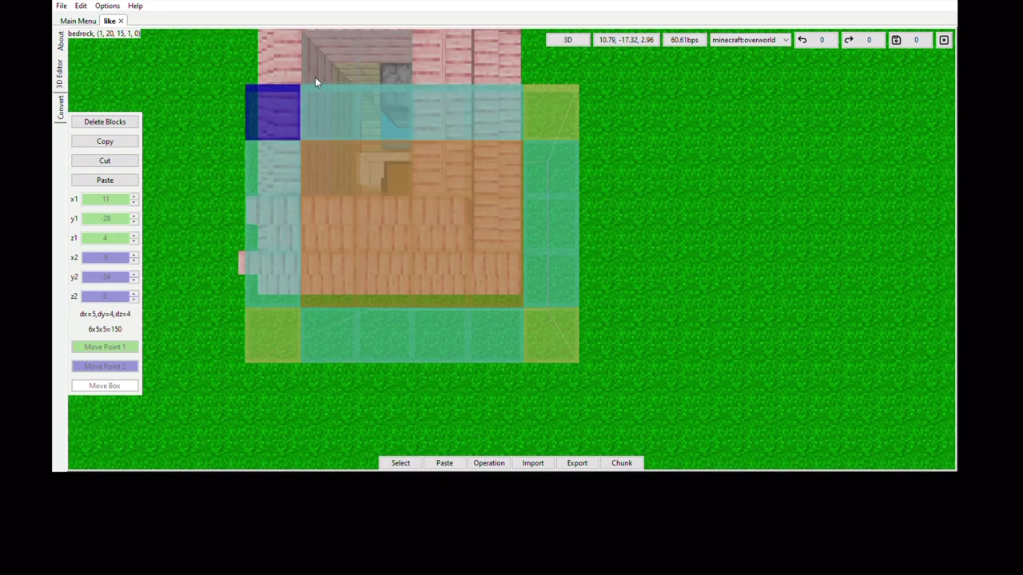
drag(315, 82, 274, 45)
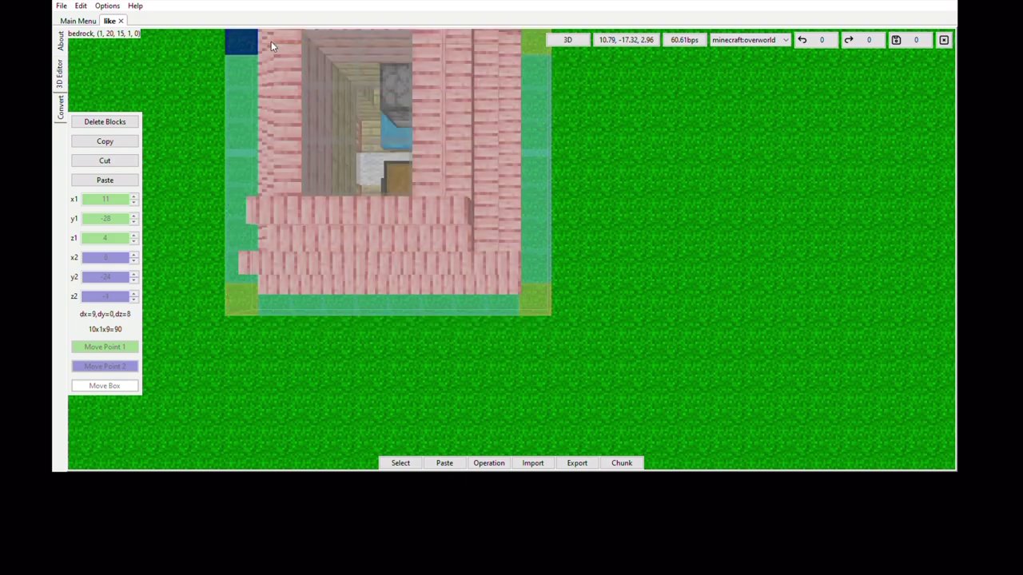
scroll(271, 41, down, 2)
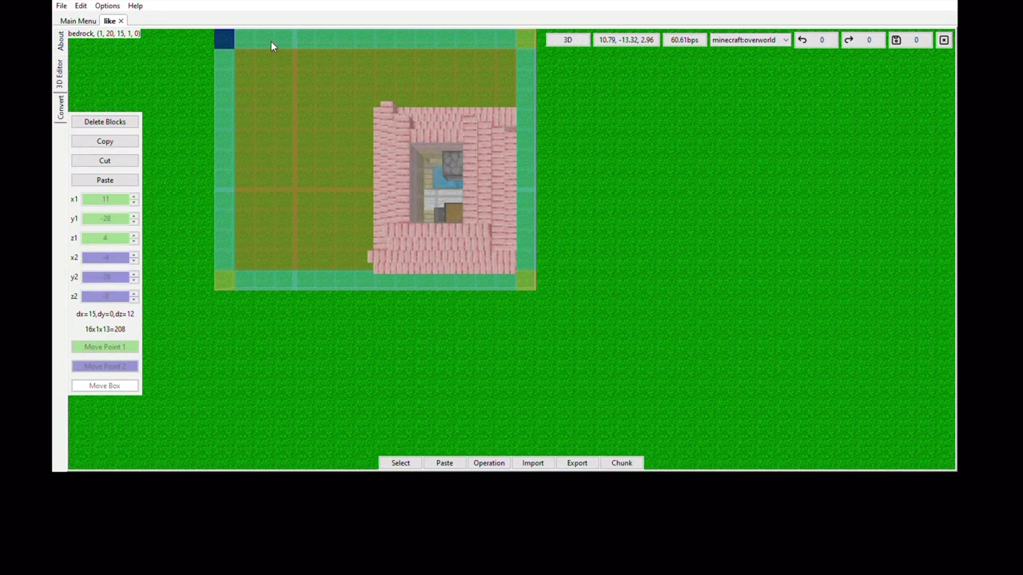
scroll(271, 41, up, 1)
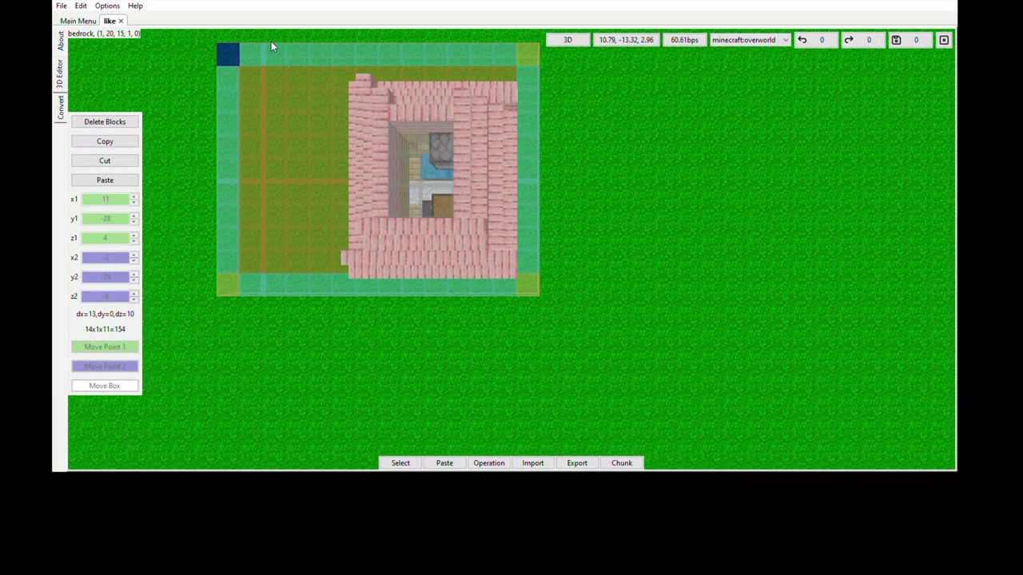
click(413, 74)
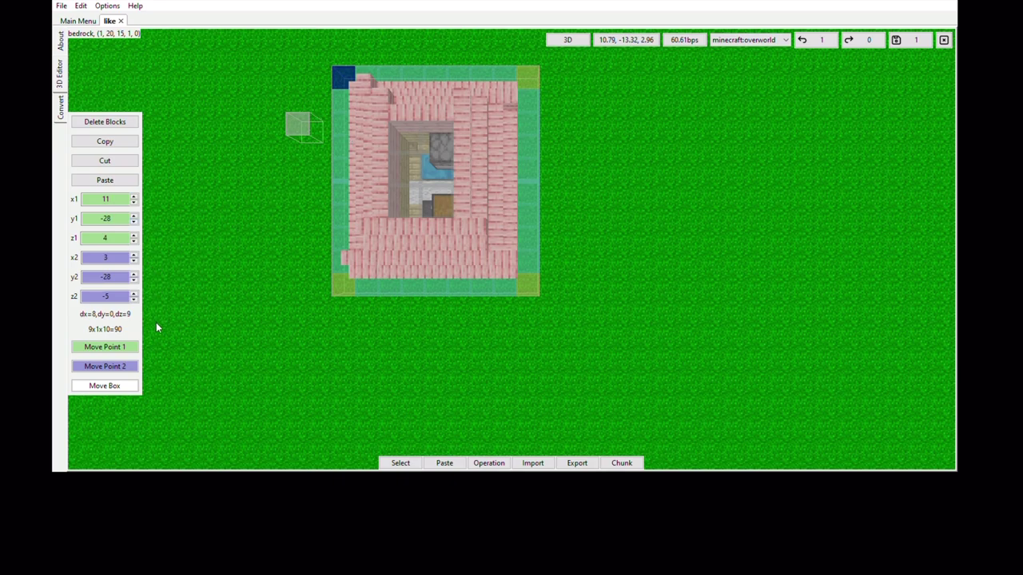
Raise the selection's second point to y2 = -25 to extend the box upward.
key(Up)
key(Up)
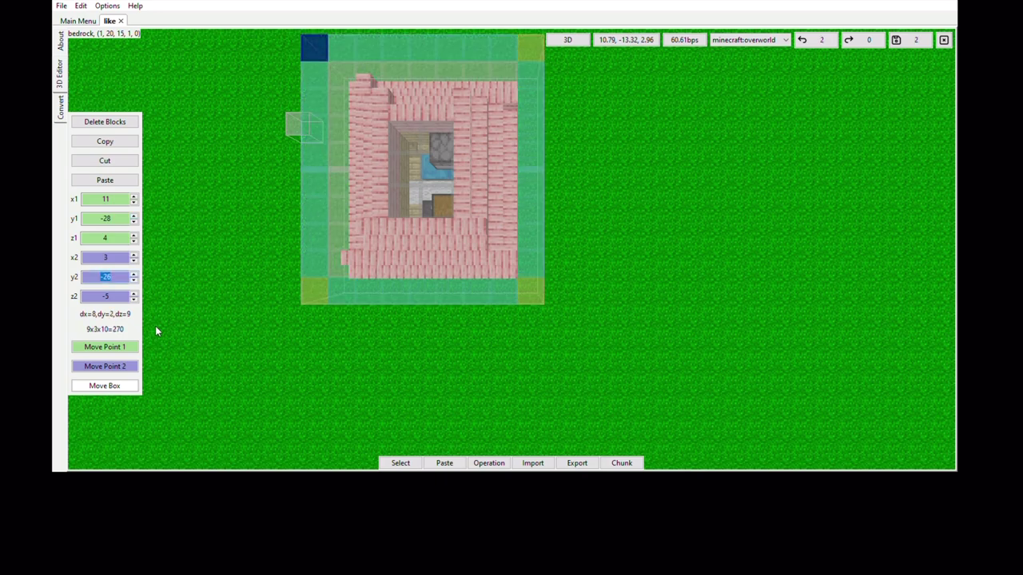
key(Up)
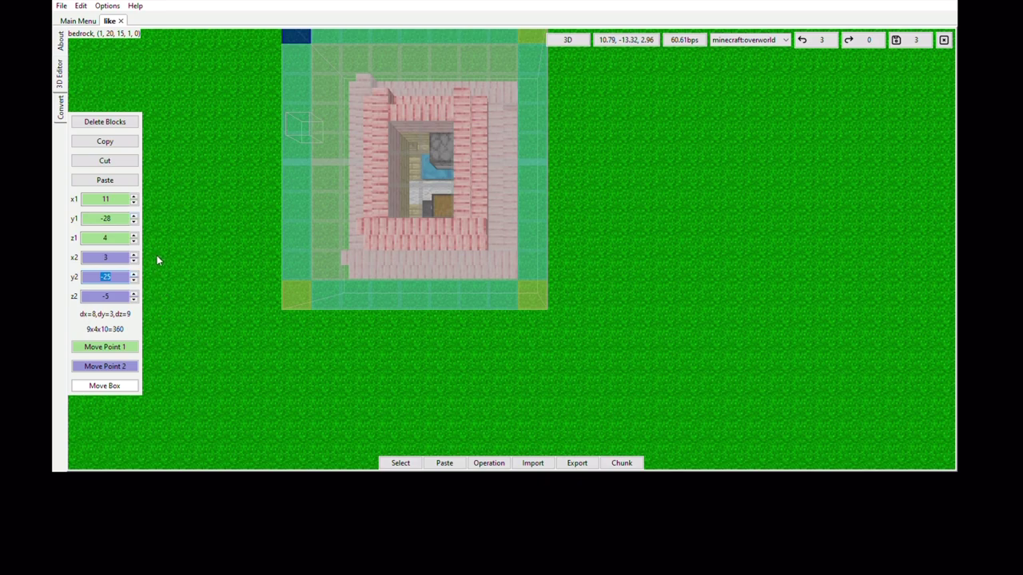
click(133, 214)
key(Up)
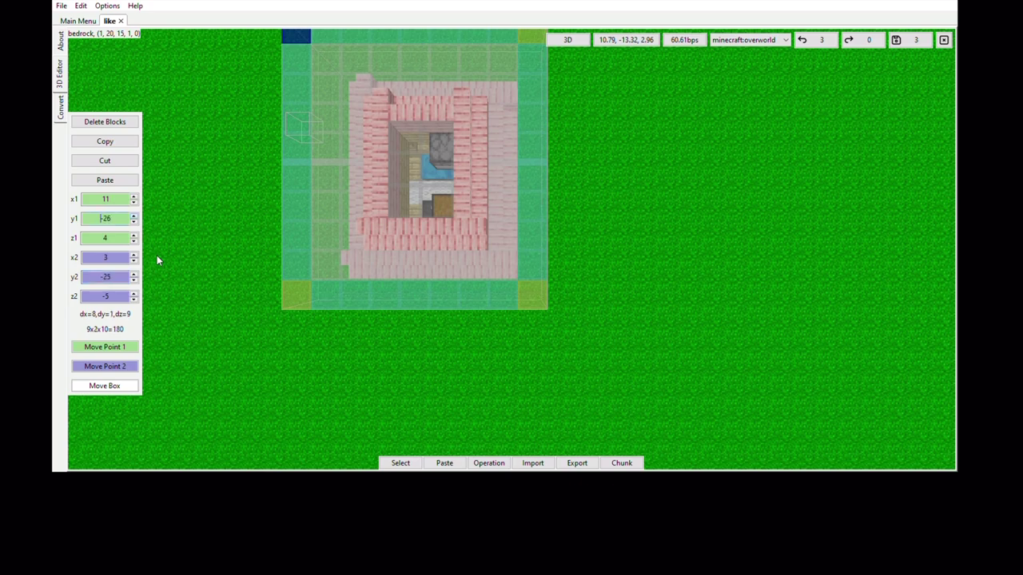
key(Up)
key(Up)
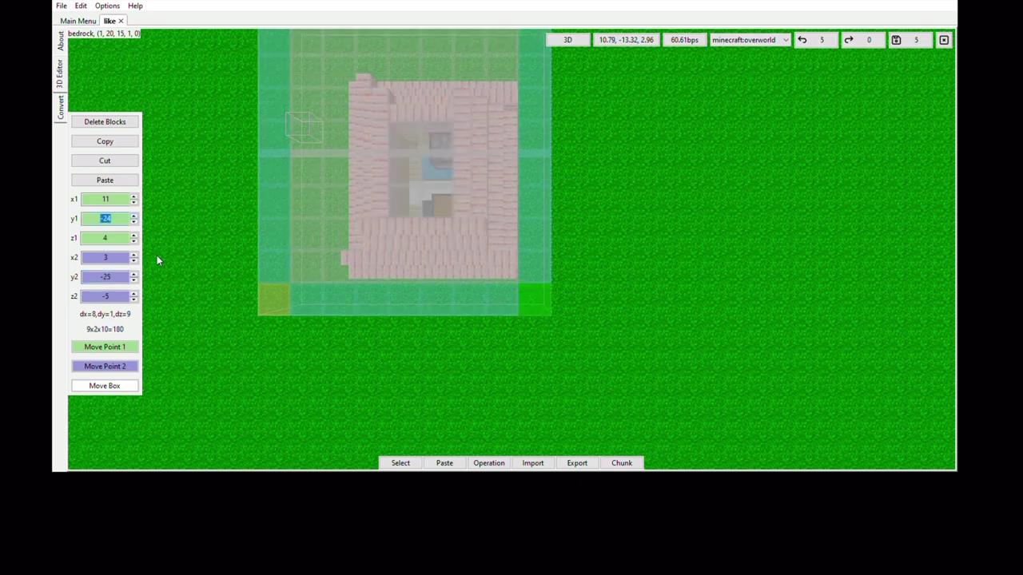
key(Up)
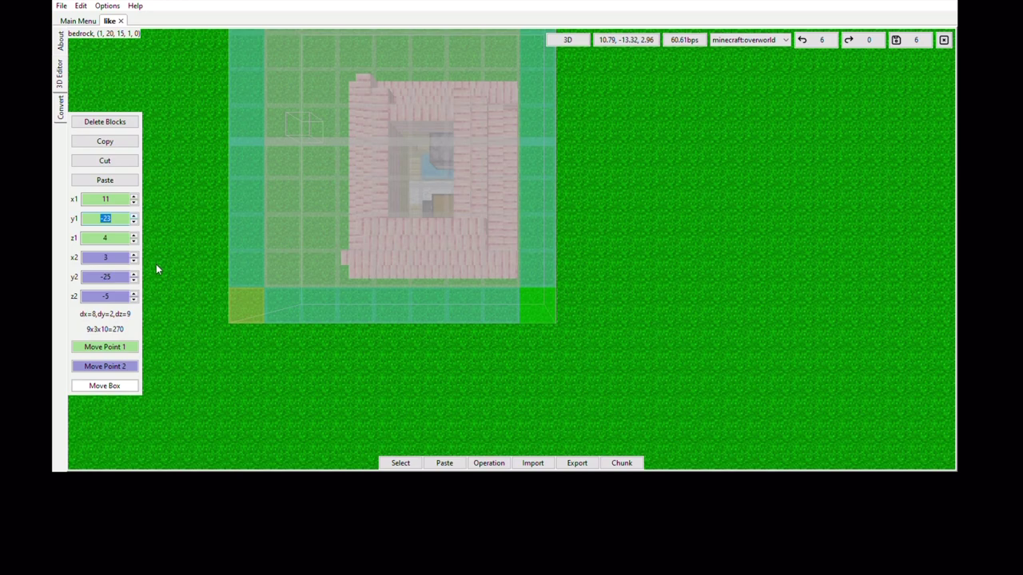
Lower the selection's first point to y1 = -30 to extend the box down through the house's base.
key(Down)
key(Down)
key(Down)
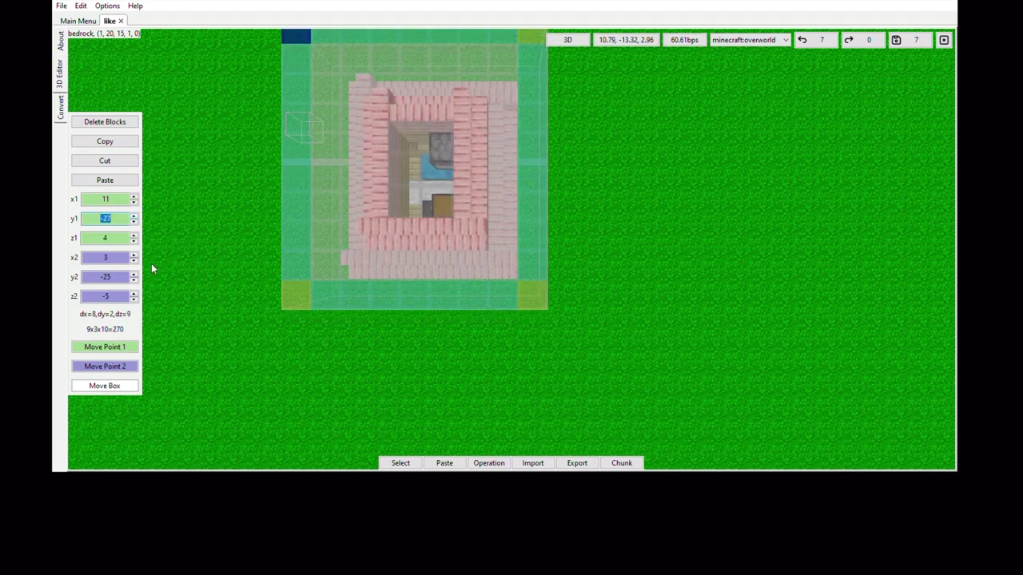
key(Down)
key(Down)
key(Down)
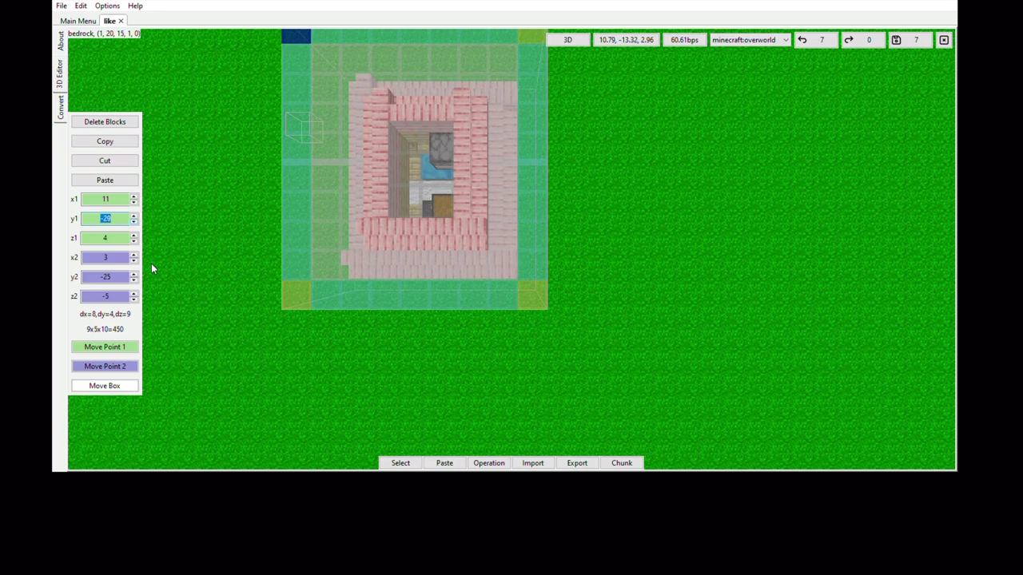
key(Down)
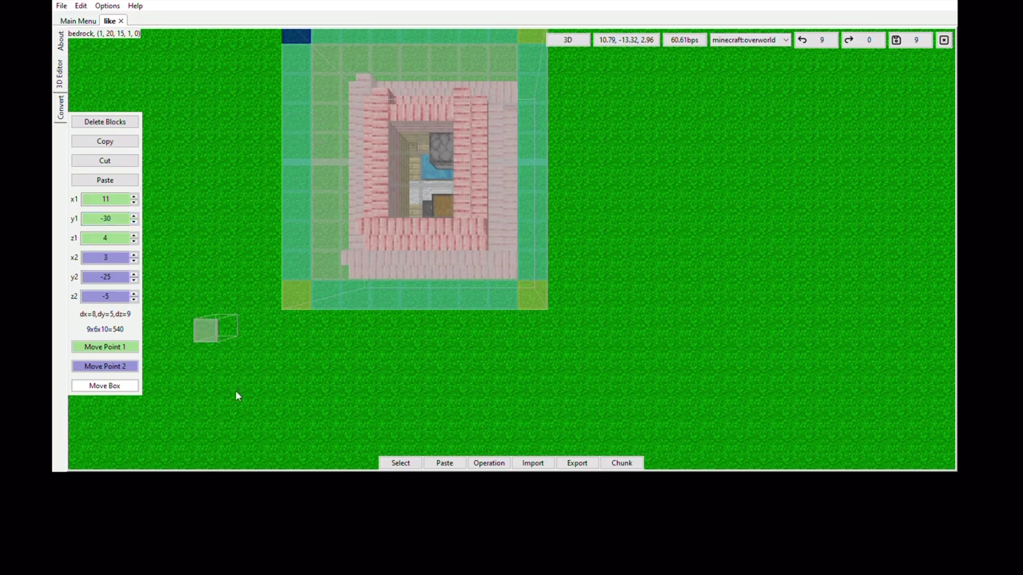
Tighten the selection's first corner around the house by setting x1 to 10 and z1 to 3.
key(s)
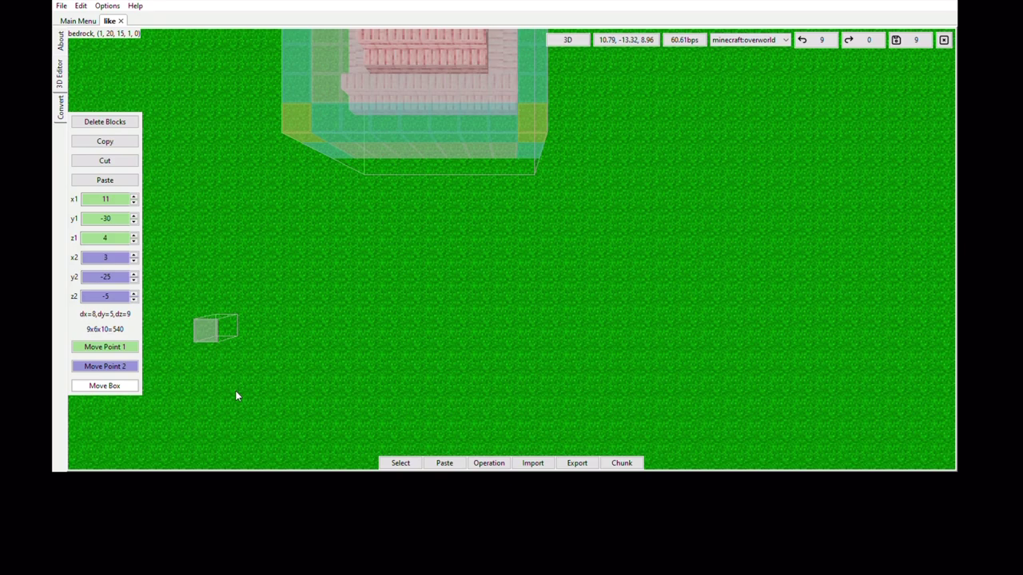
key(w)
key(w)
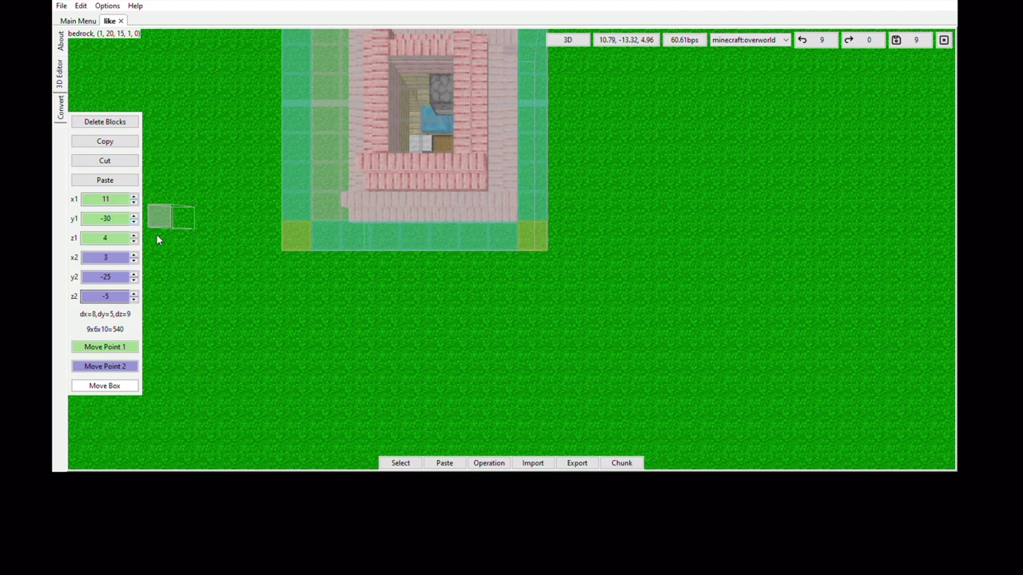
key(Down)
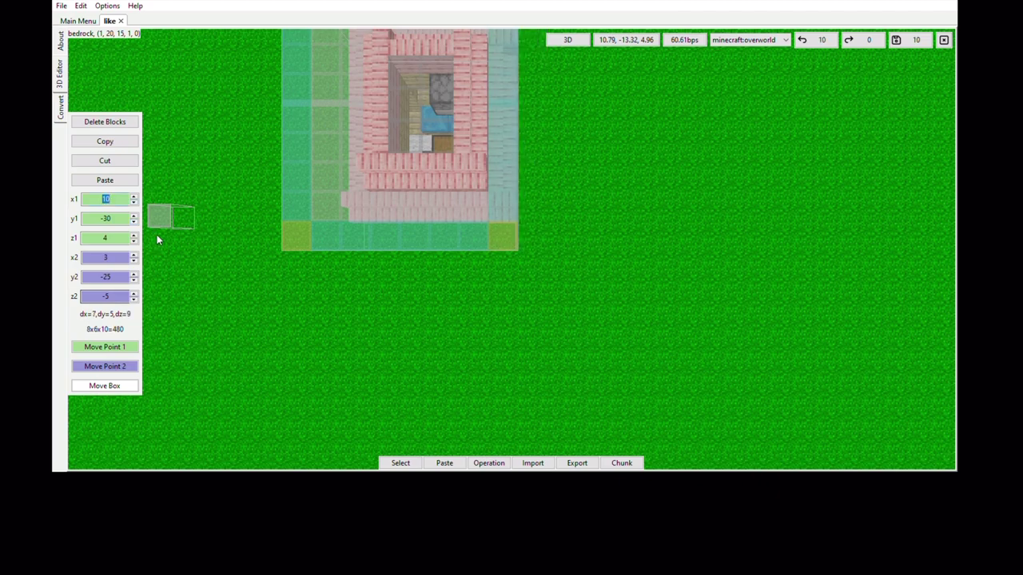
key(Down)
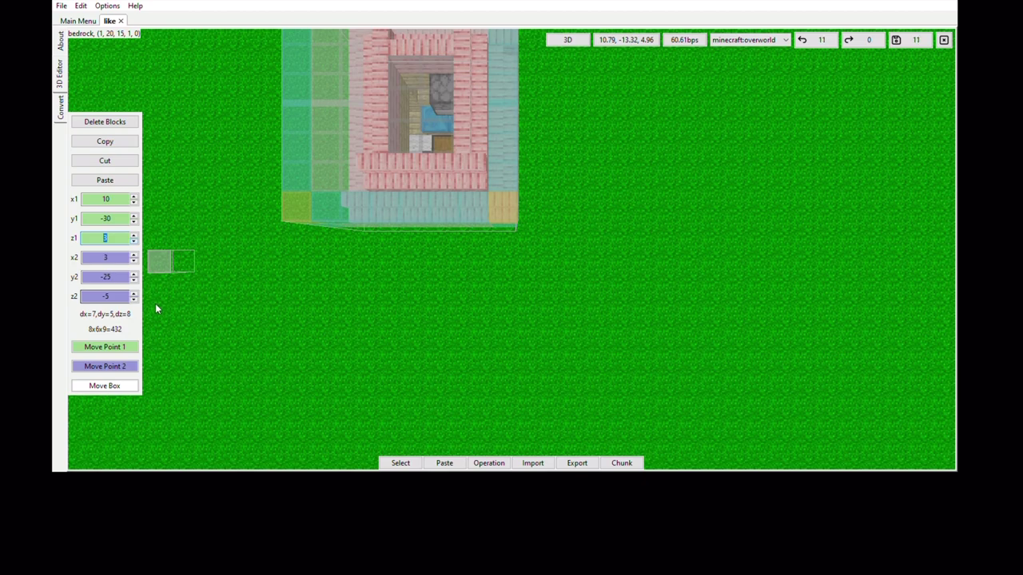
Tighten the selection's second corner around the house by setting x2 to 4 and z2 to -4.
key(Tab)
key(Up)
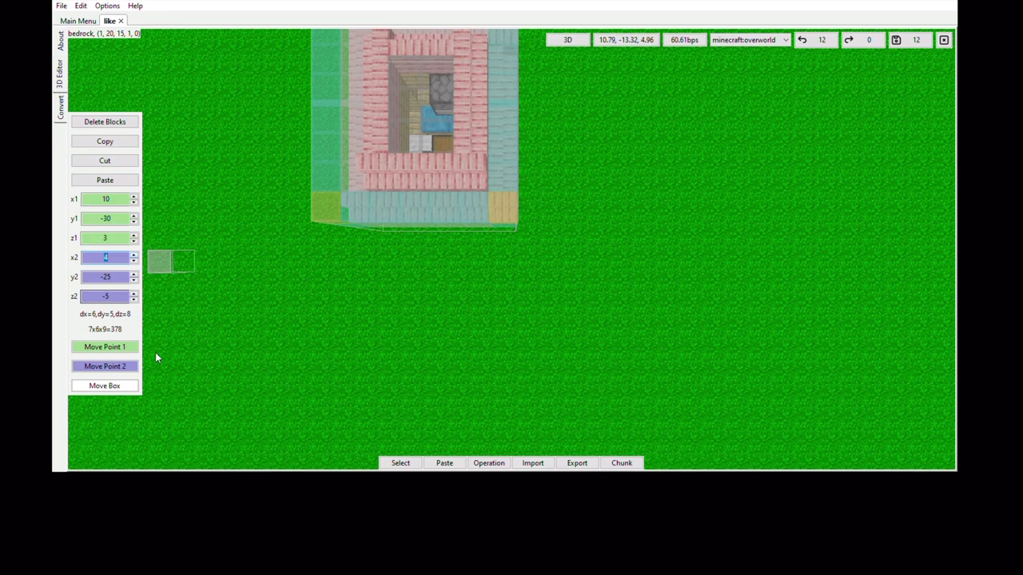
key(Tab)
key(Tab)
key(Up)
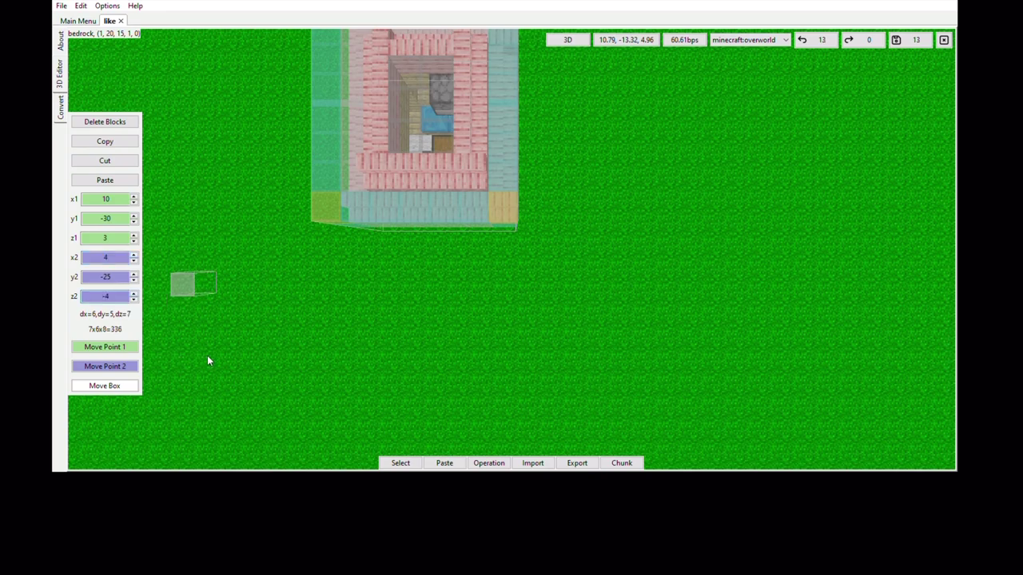
Set x2 to 5 so that side of the selection box fits against the roof edge.
key(w)
key(w)
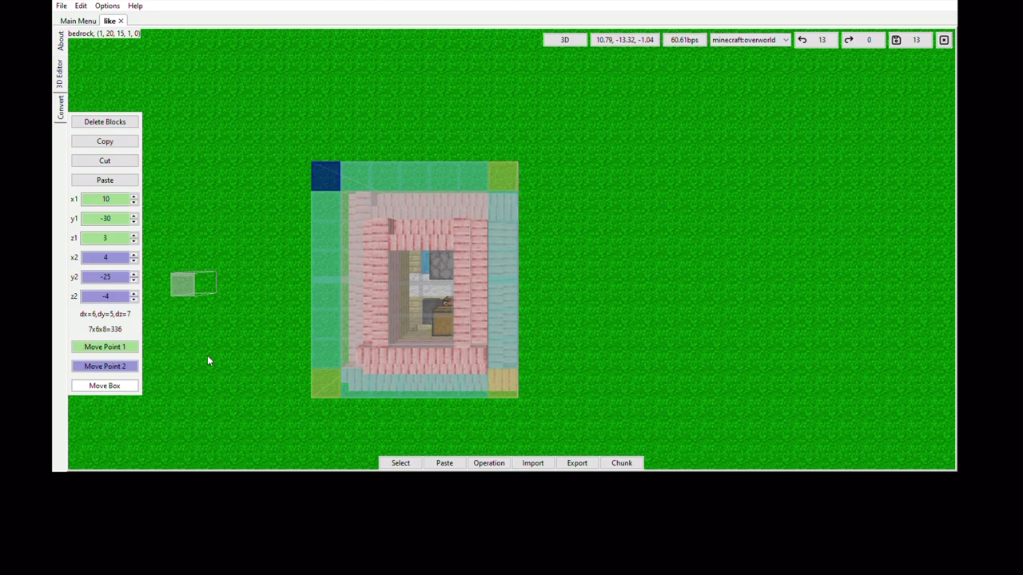
key(a)
key(a)
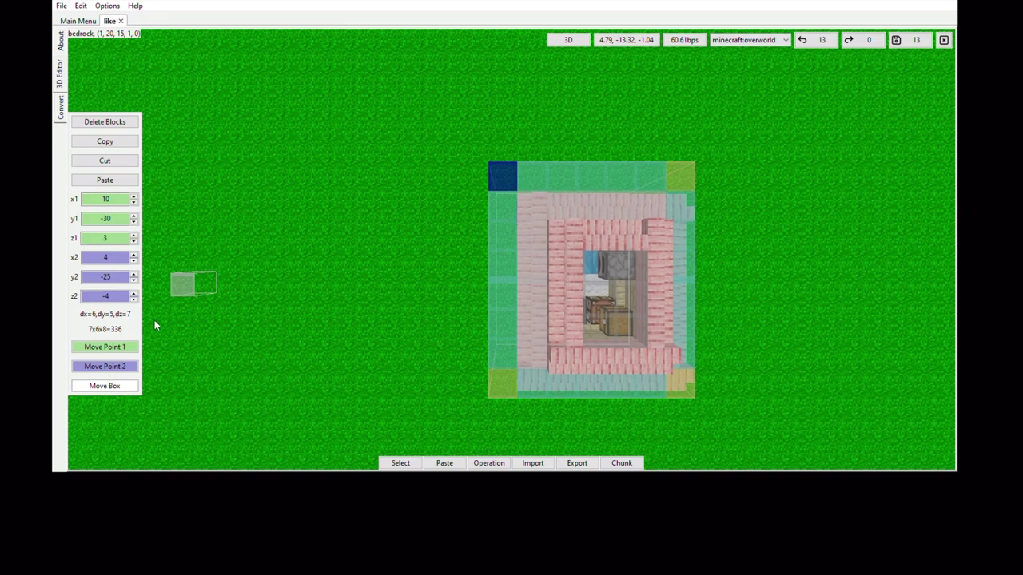
key(a)
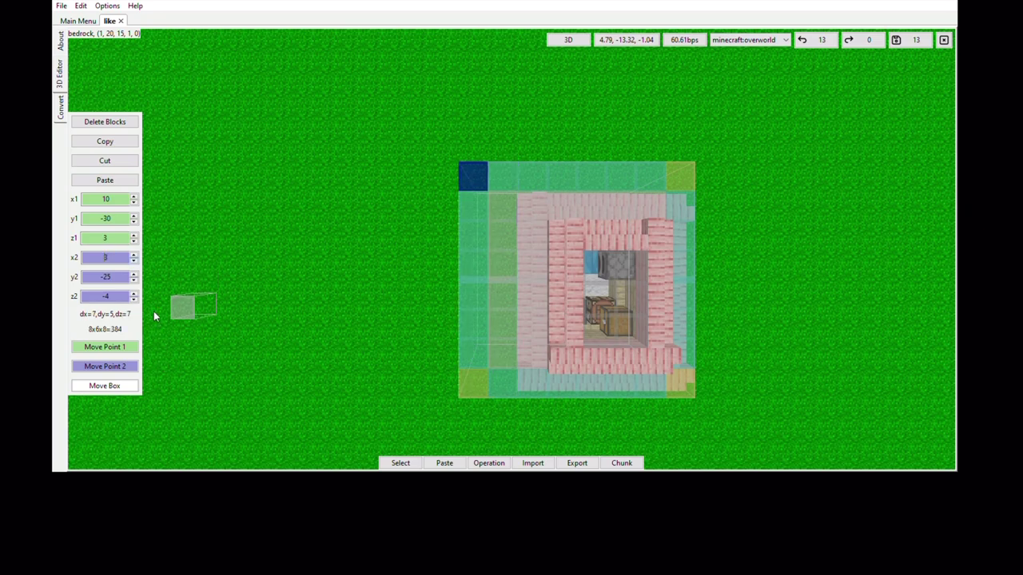
key(Up)
key(Up)
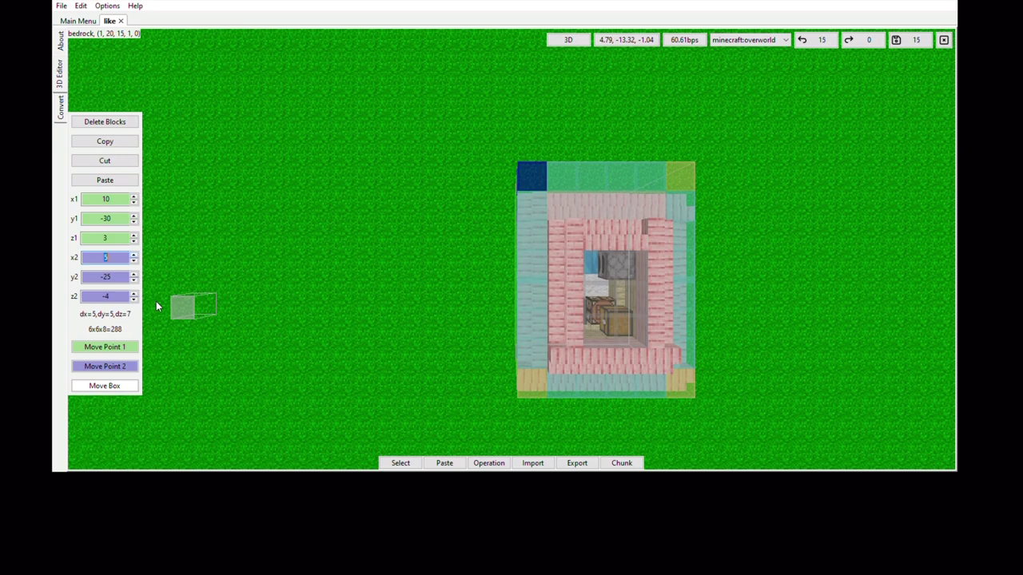
Try z1 = 2 and x1 = 9 for the selection's first point, returning them to 3 and 10.
key(shift+Tab)
key(Down)
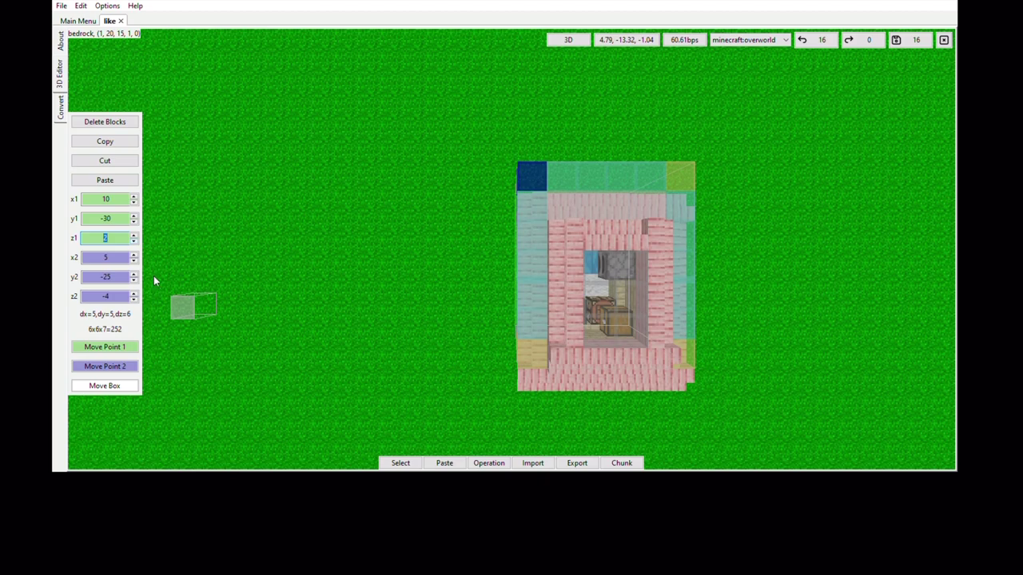
key(Up)
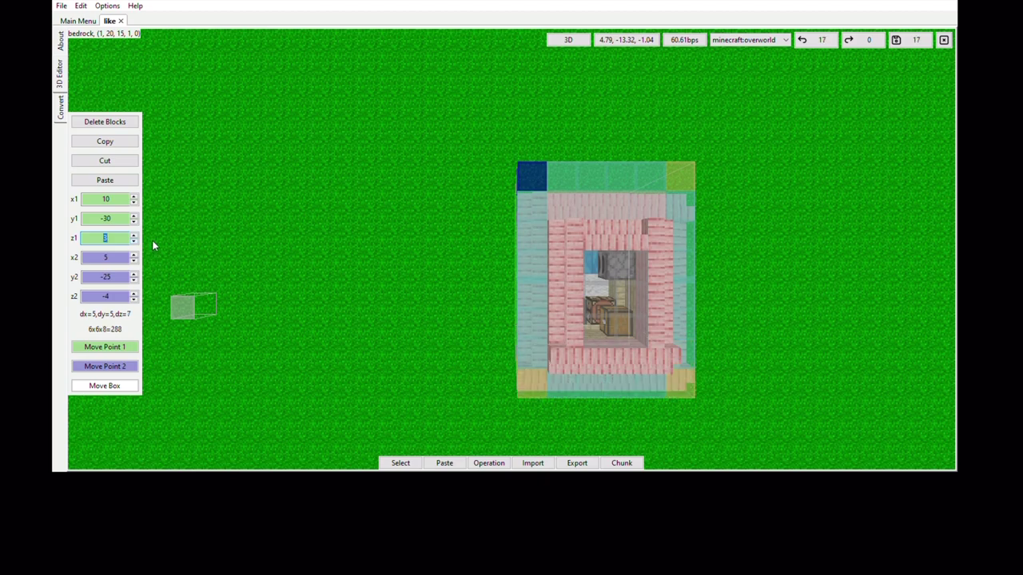
key(shift+Tab)
key(shift+Tab)
key(Down)
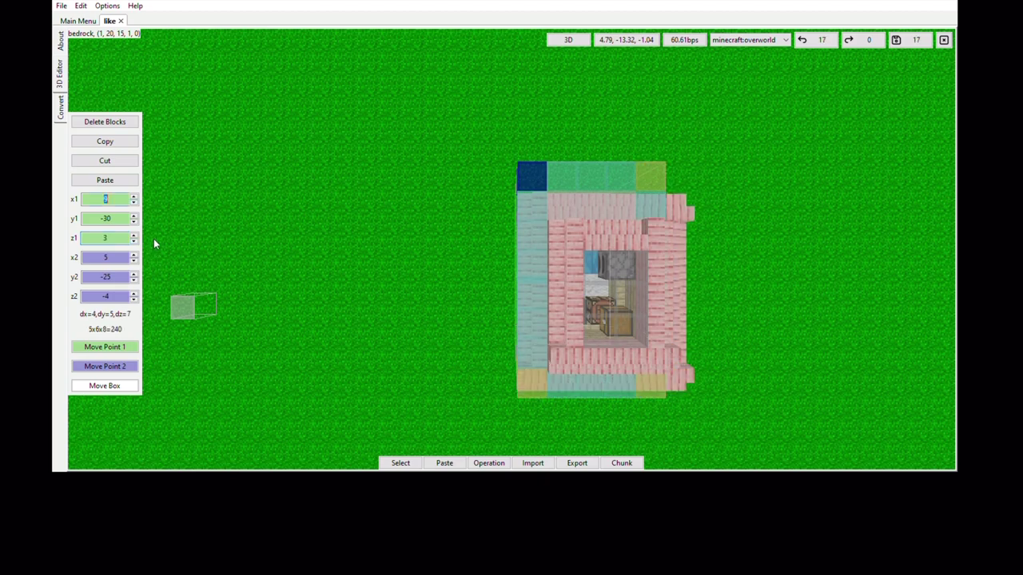
key(Up)
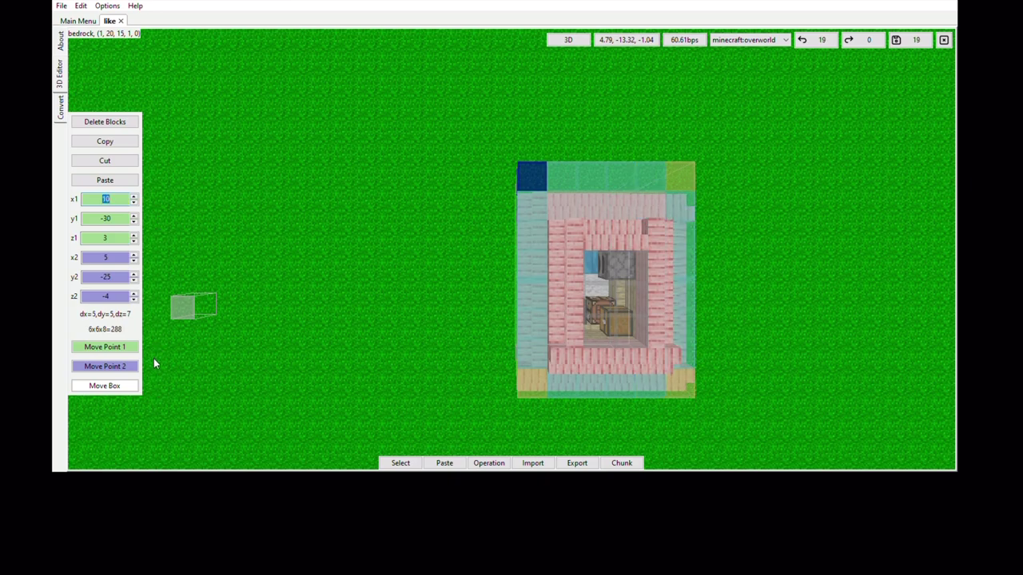
Fit the selection's second point to the house by setting z2 to -3 and y2 to -24.
key(Tab)
key(Tab)
key(Tab)
key(Tab)
key(Tab)
key(Down)
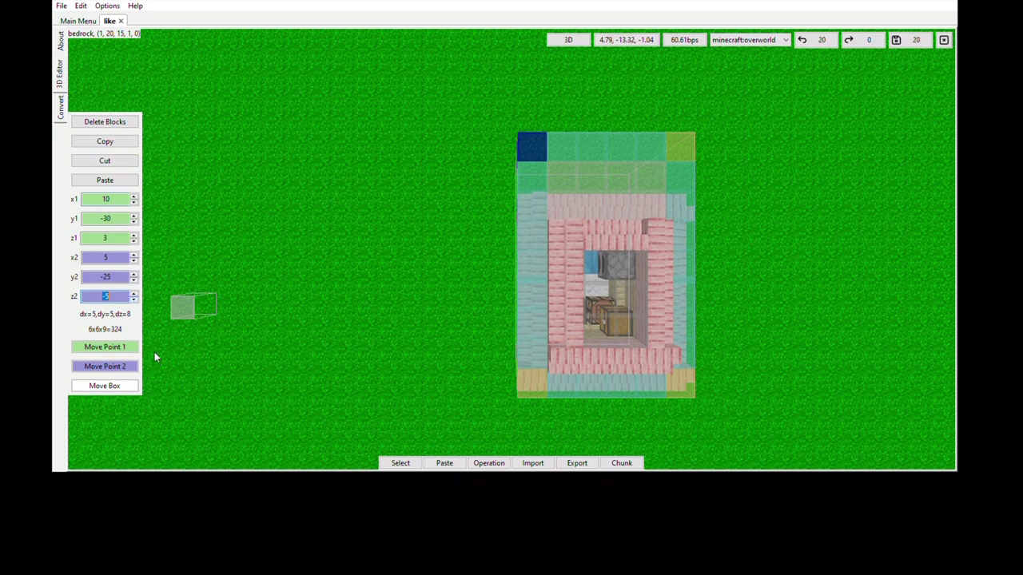
key(Up)
key(Up)
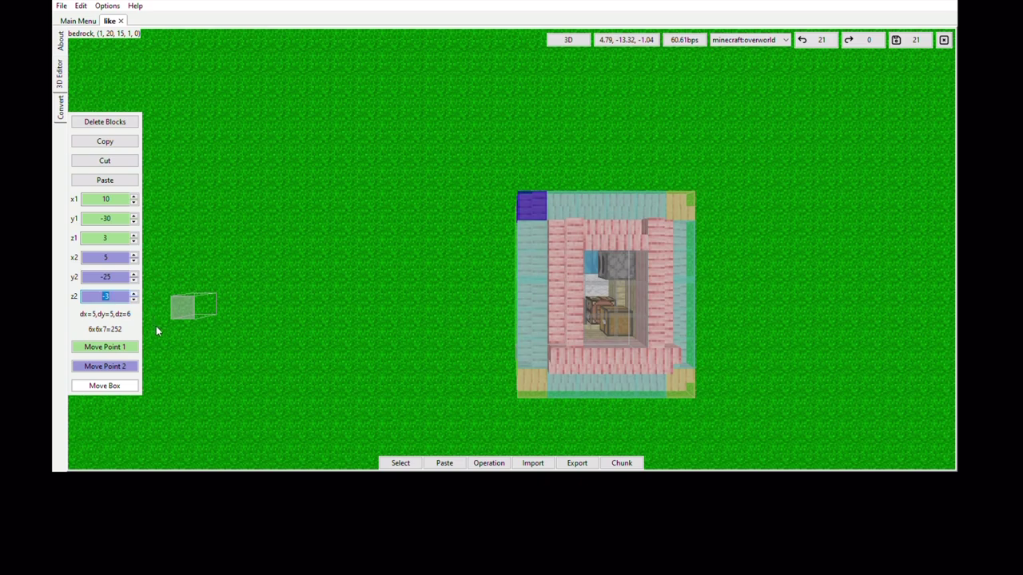
key(shift+Tab)
key(Up)
click(318, 327)
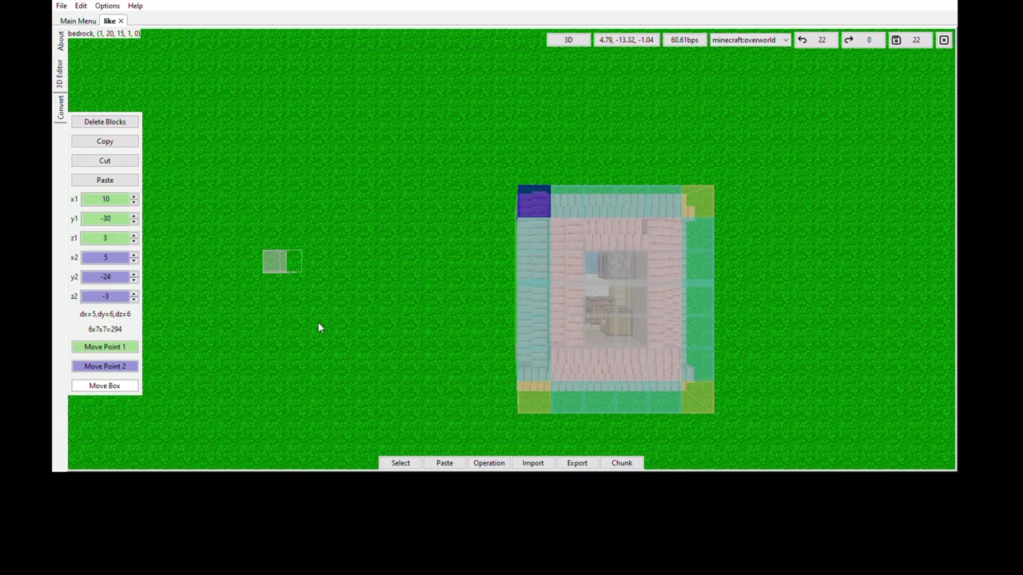
Copy the blocks of the house enclosed by the selection box.
key(d)
key(d)
key(d)
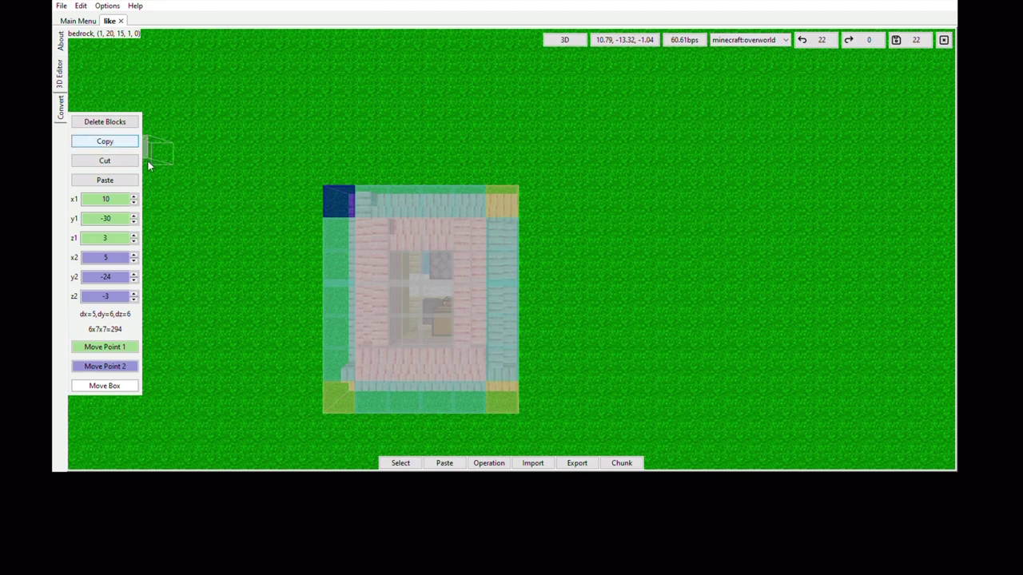
click(106, 142)
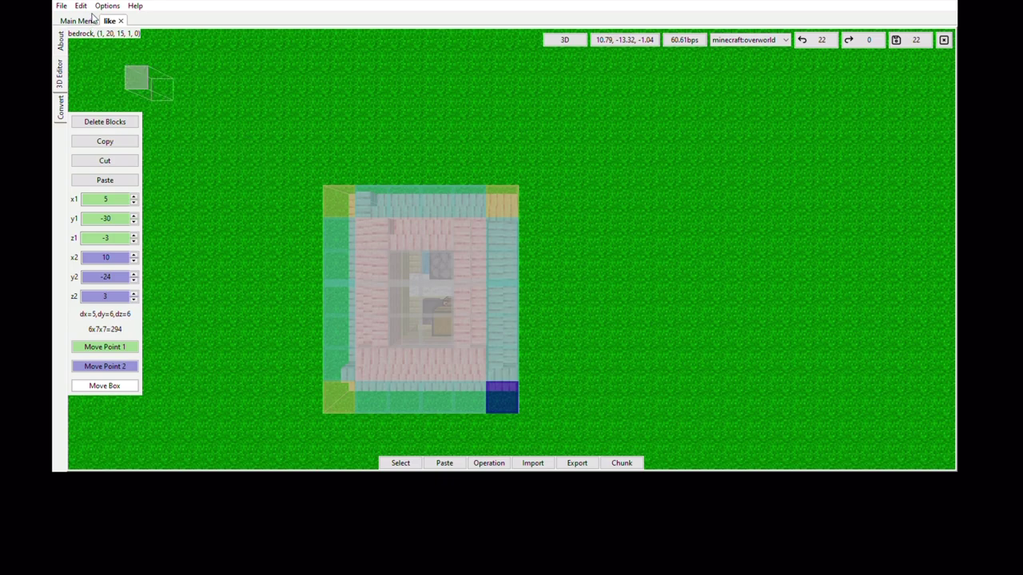
Open the world "subscribe" alongside the current one and show it in the 3D editor.
click(93, 18)
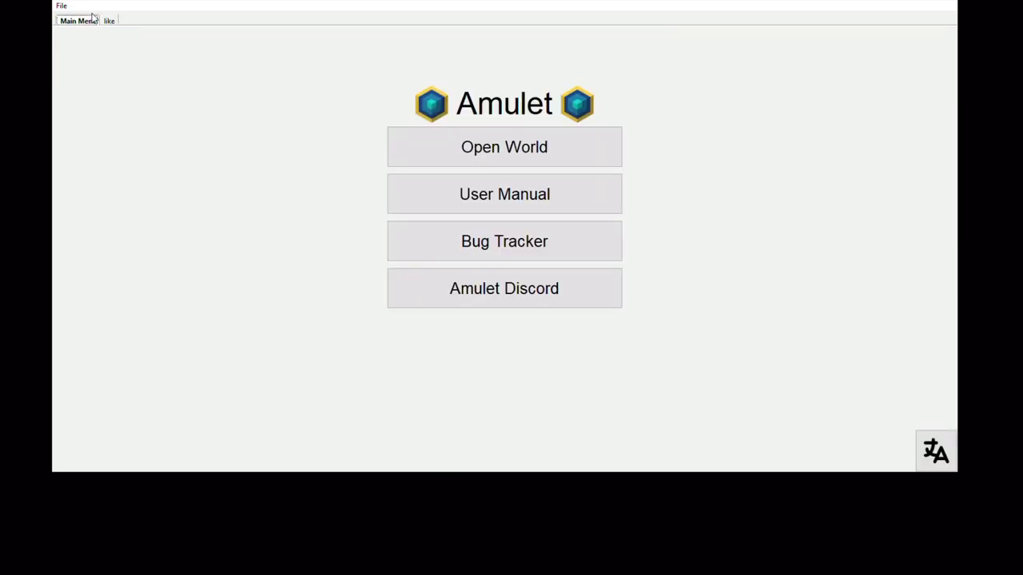
click(531, 170)
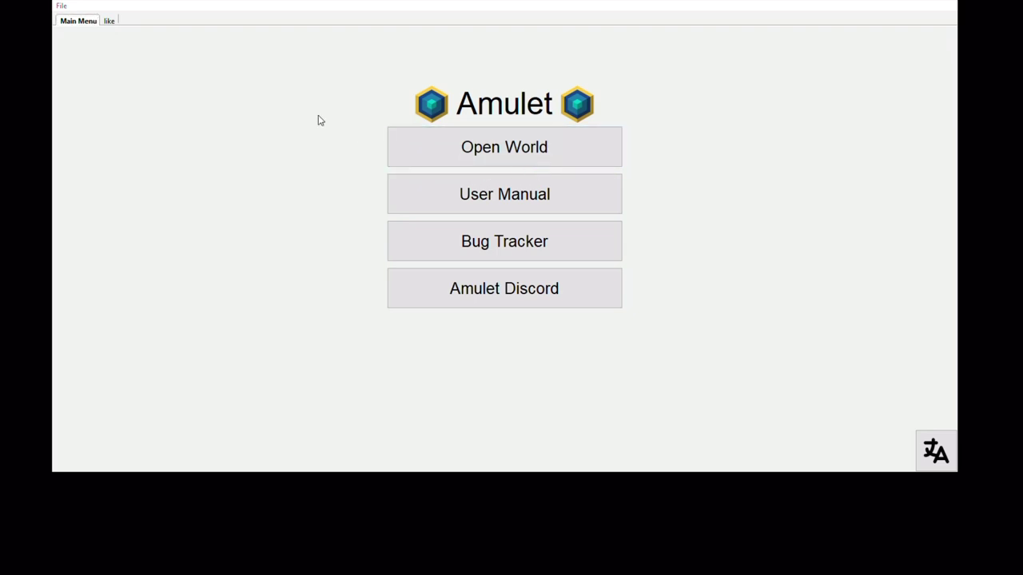
click(107, 23)
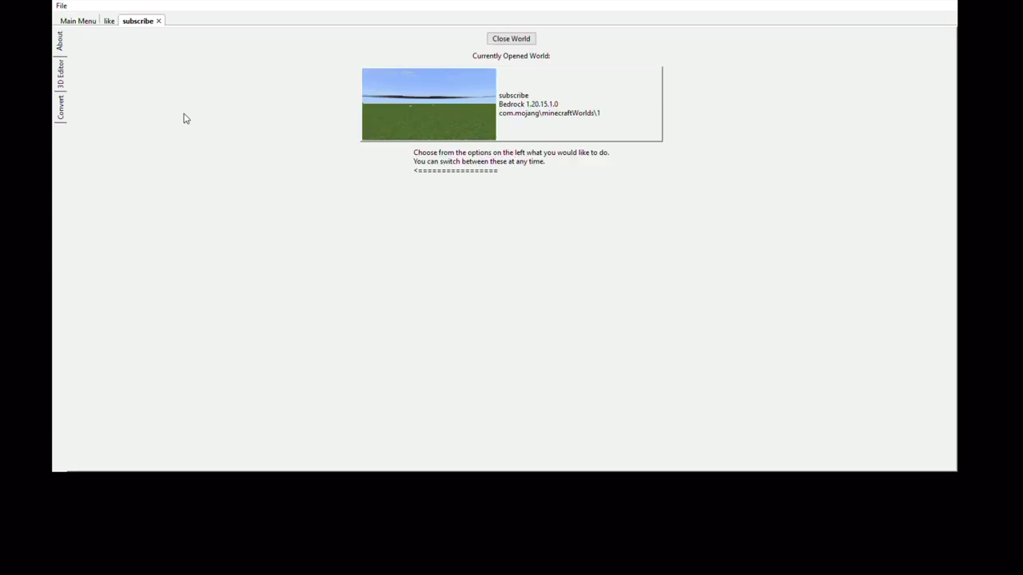
click(64, 83)
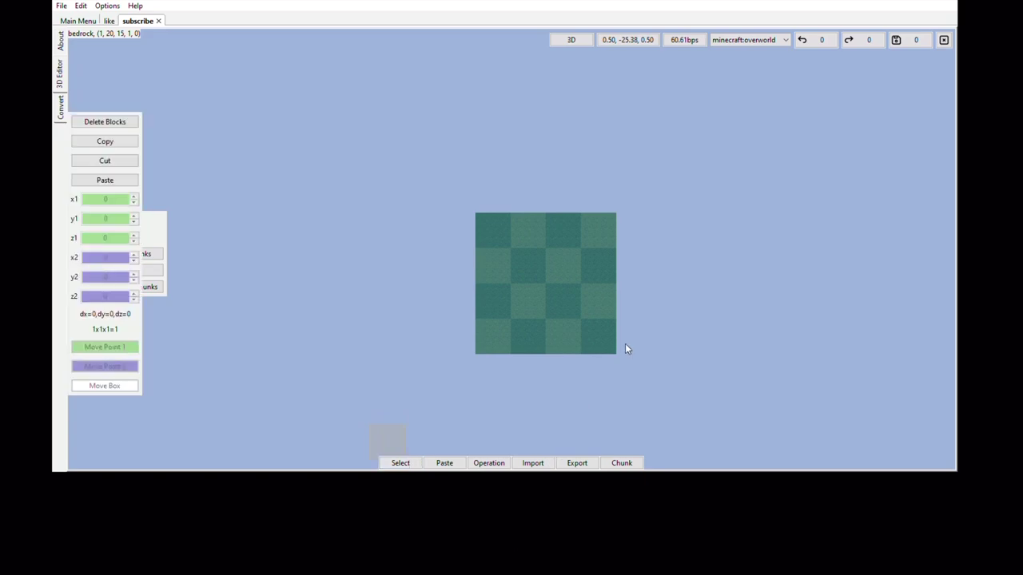
Paste the copied house into the subscribe world, placing its preview at x -10, y -28, z -1.
key(Tab)
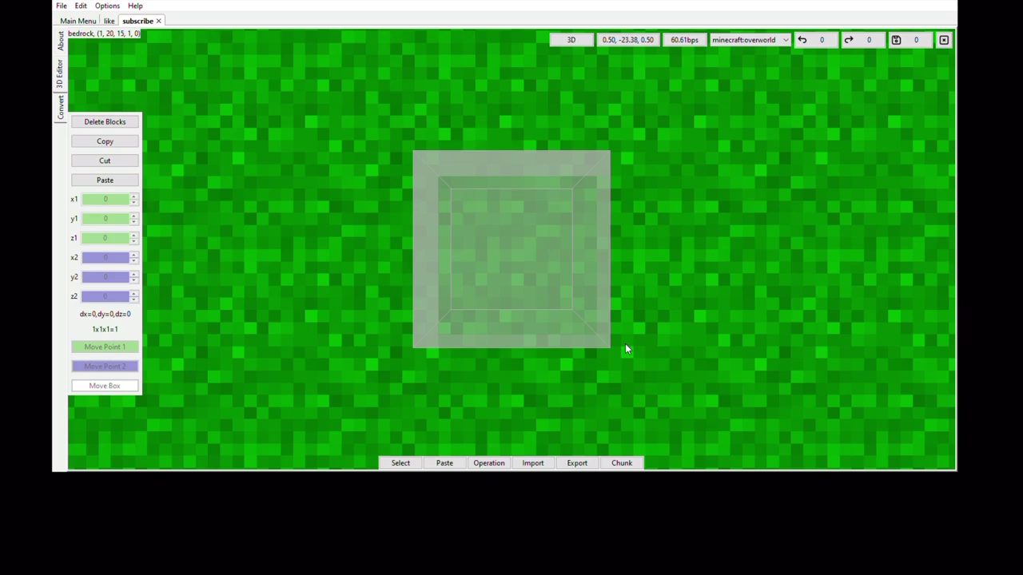
key(space)
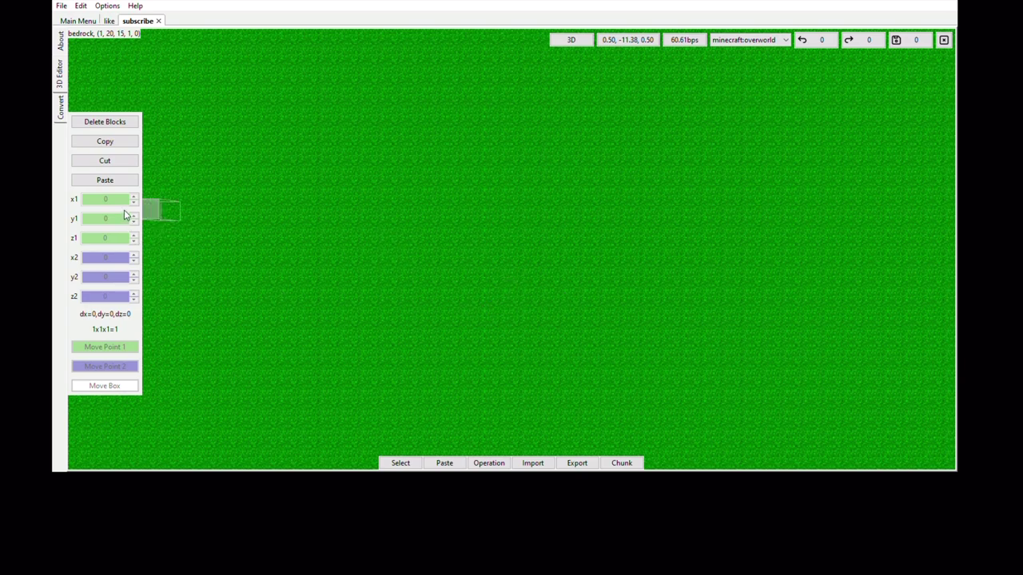
key(ctrl+v)
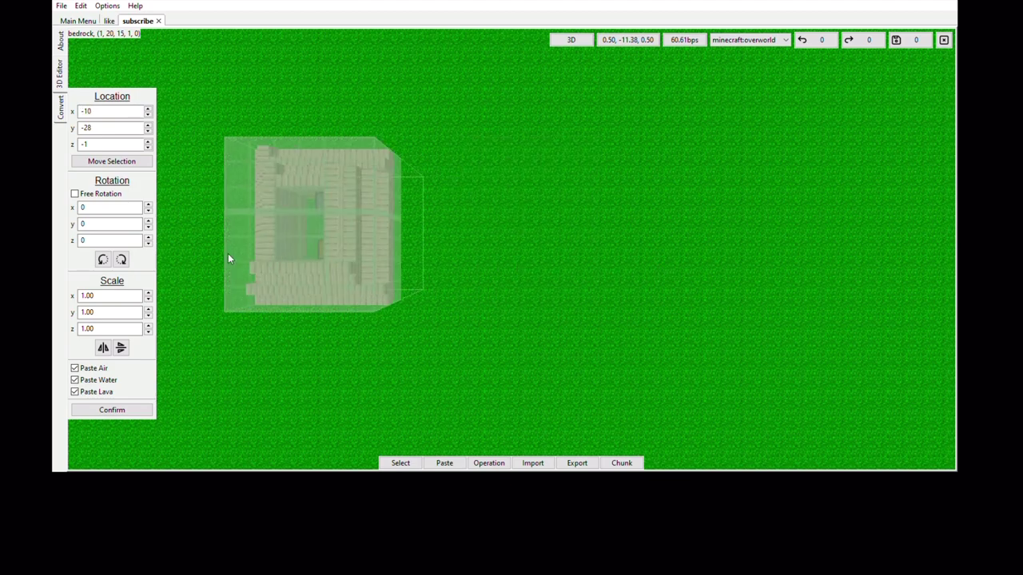
key(d)
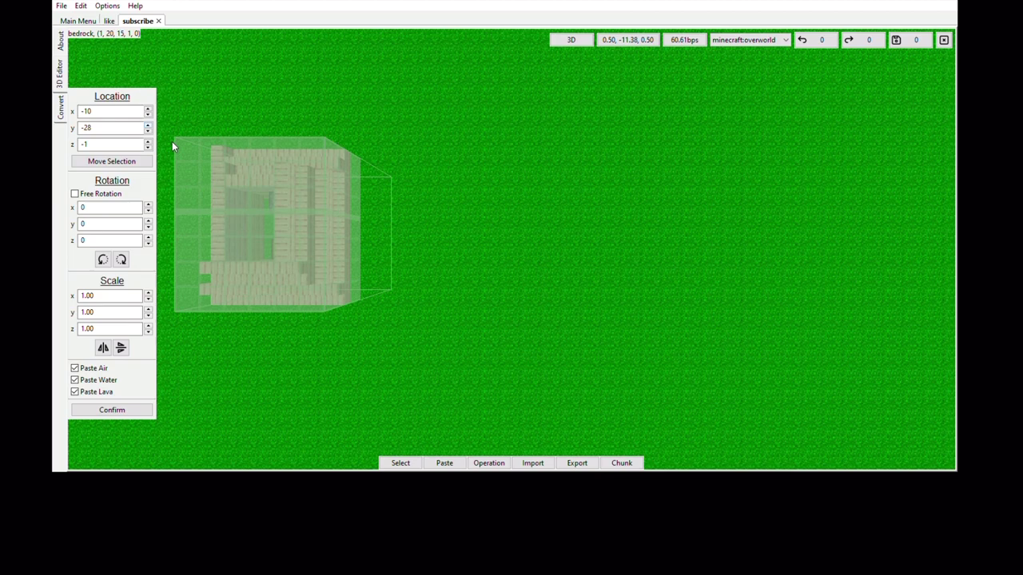
Try raising the house preview to y -27 and -26, returning it to y -28.
click(148, 125)
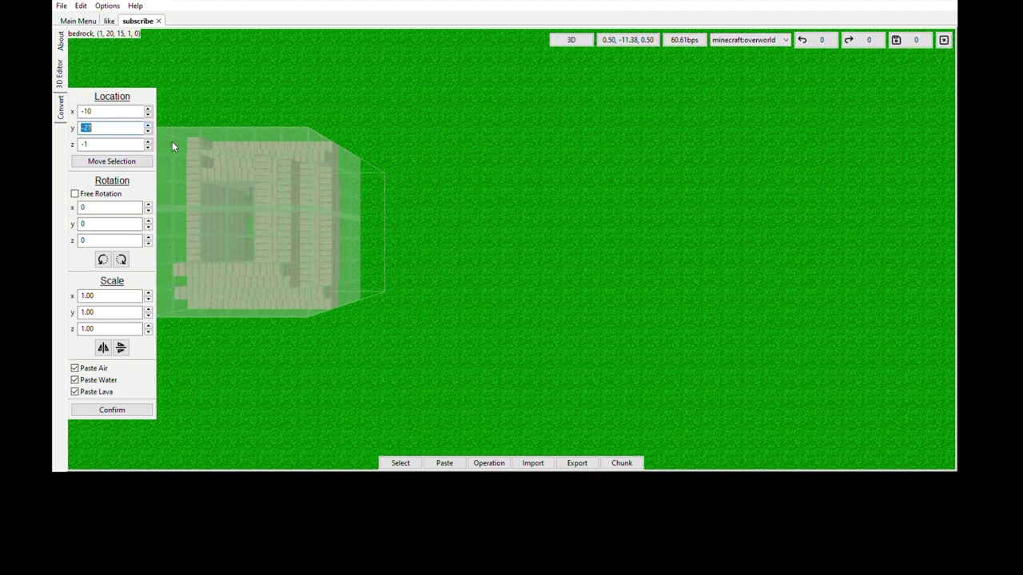
key(Down)
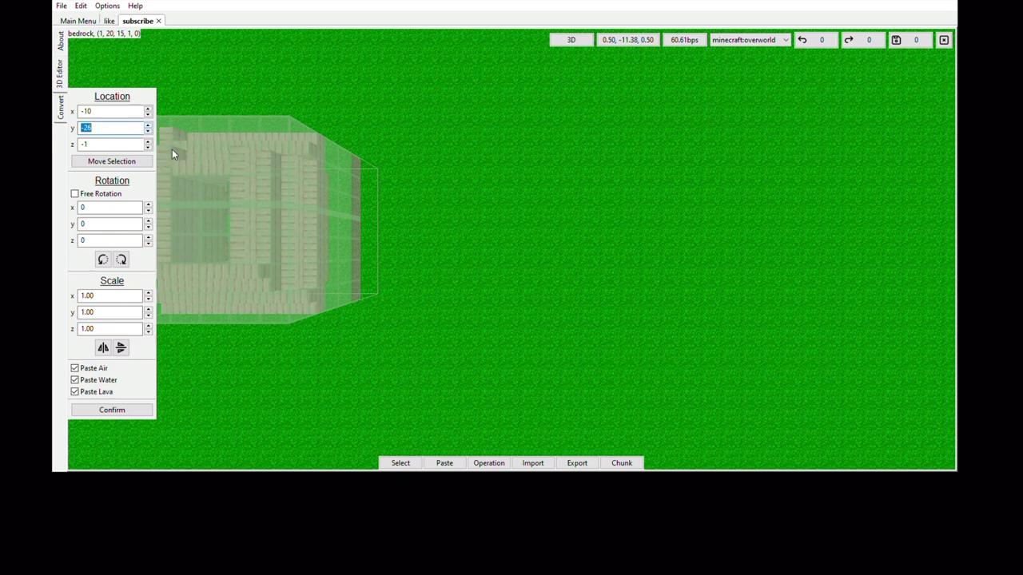
key(Down)
key(Down)
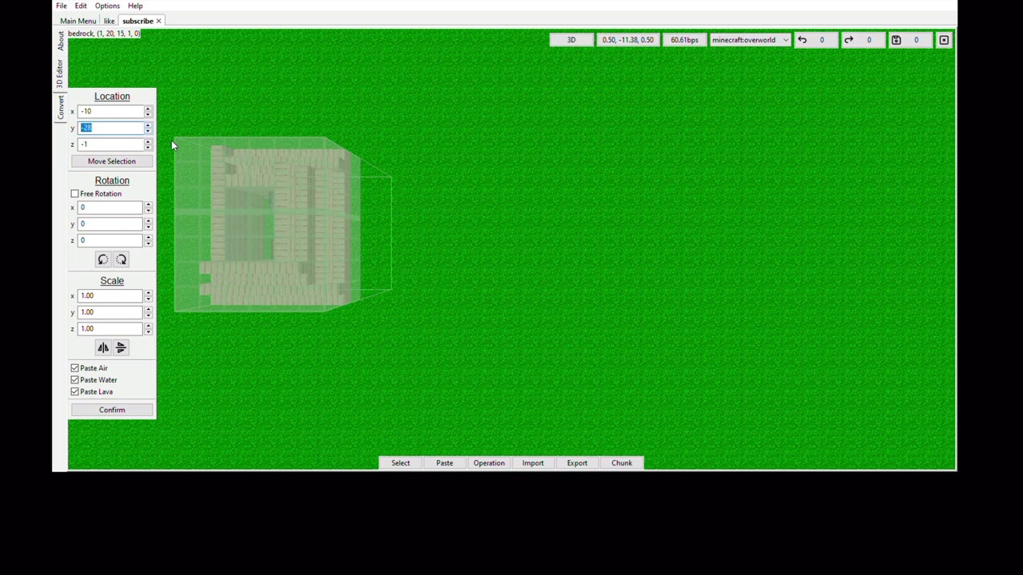
key(Up)
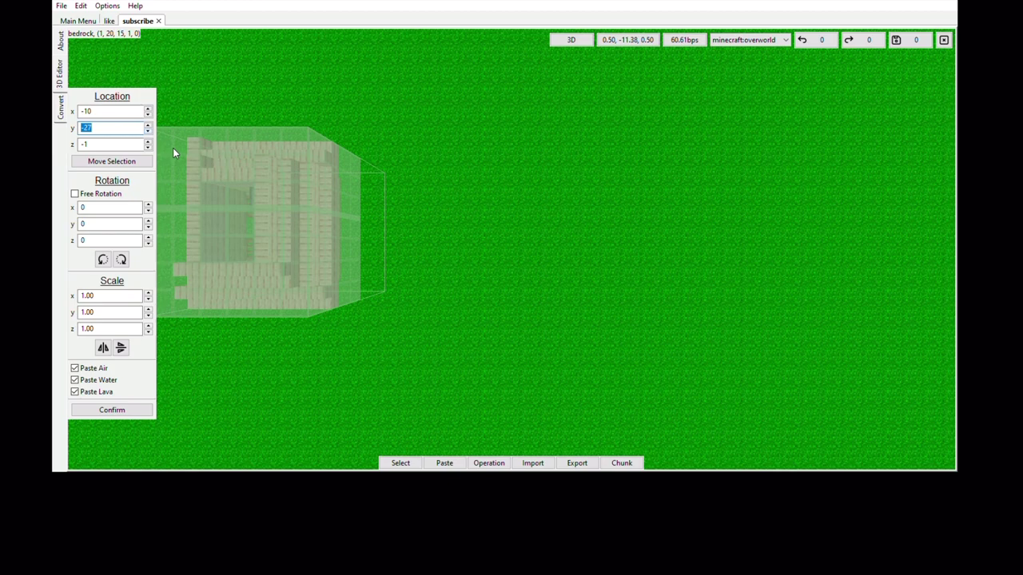
key(Down)
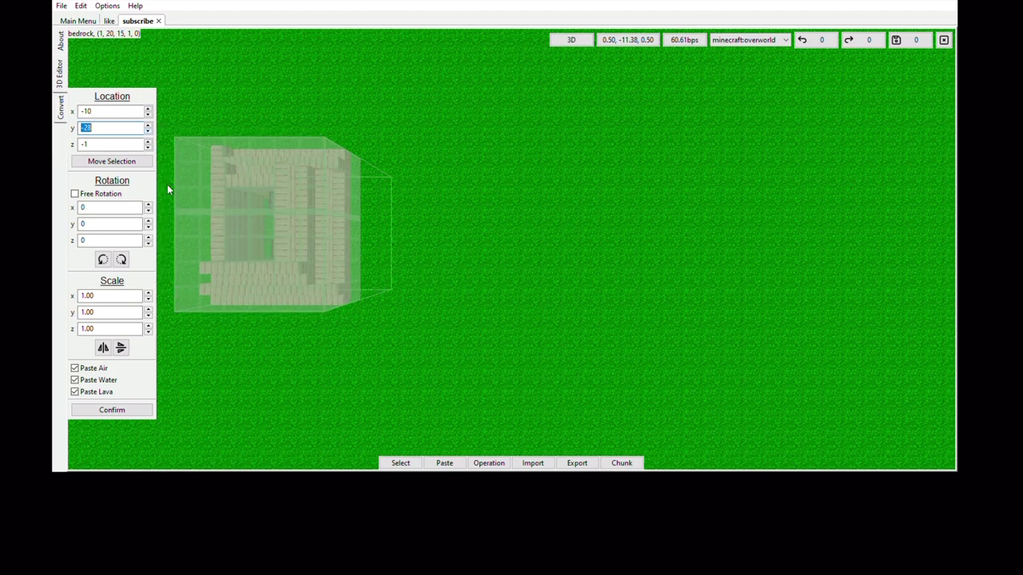
Try turning the house preview by 90 and 180 degrees, returning its rotation to 0.
click(121, 259)
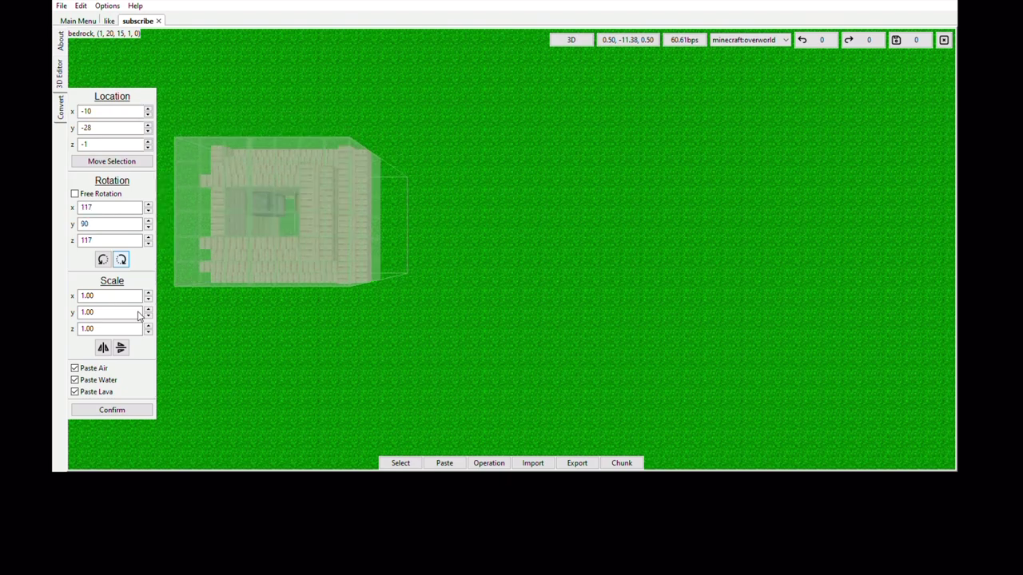
key(space)
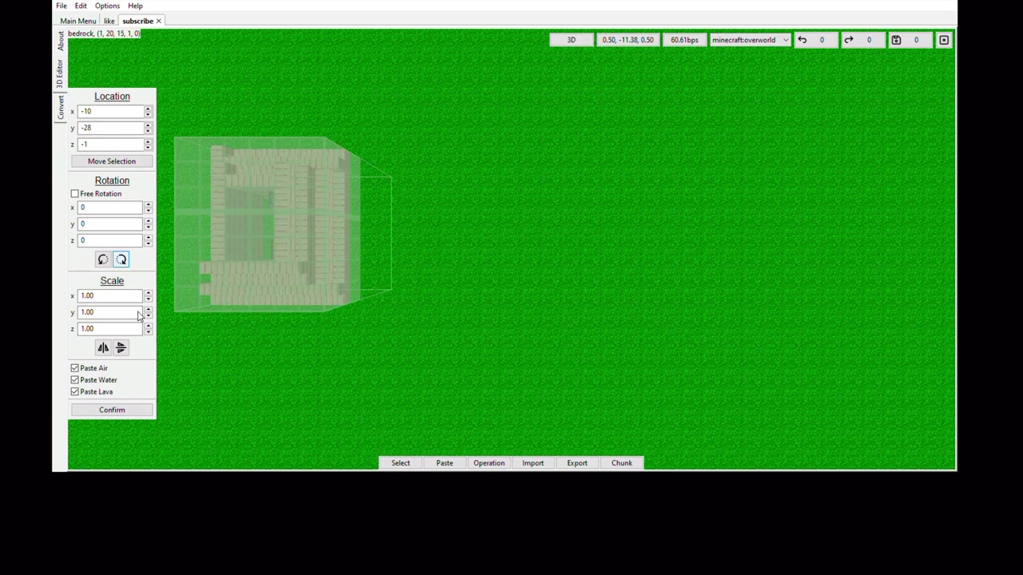
key(space)
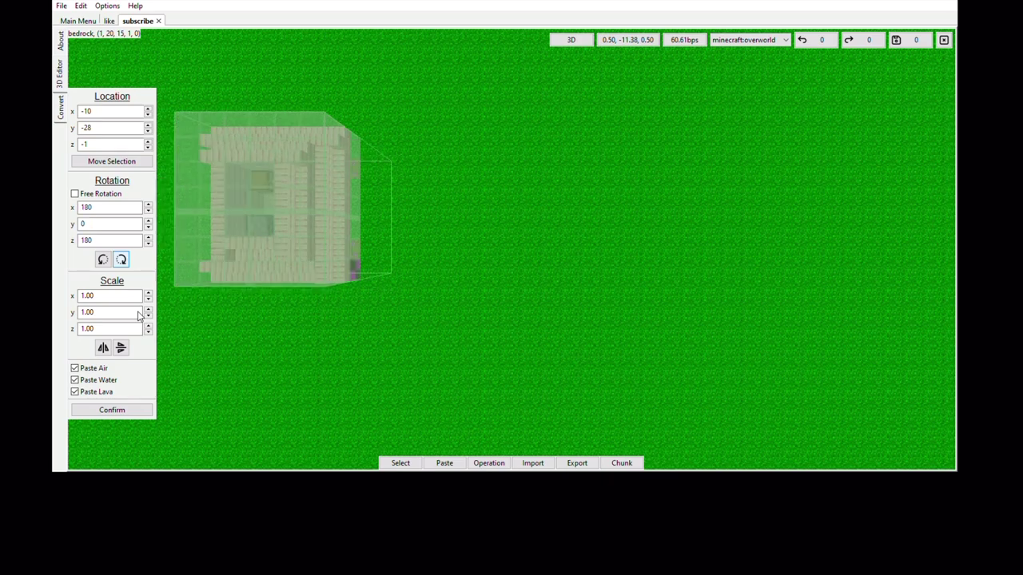
key(shift+Tab)
key(space)
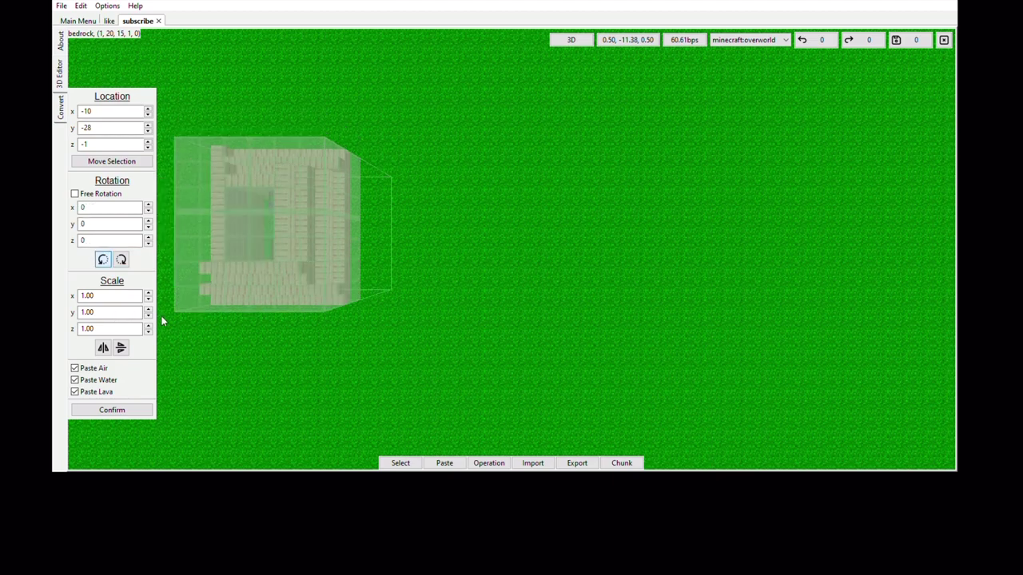
Move the house preview to x -1, y -28, z -1 and confirm the paste there.
drag(322, 290, 610, 265)
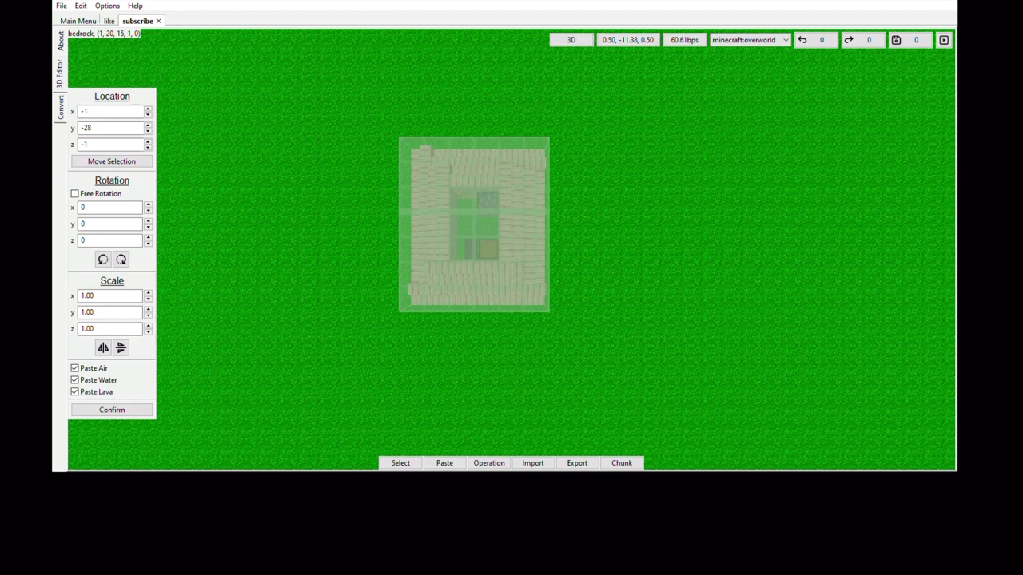
key(Tab)
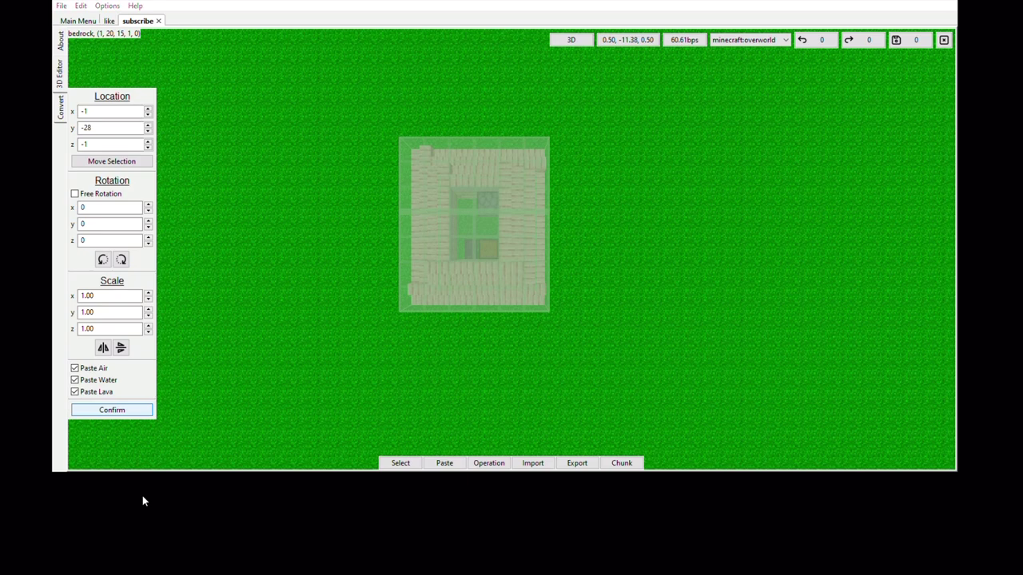
key(space)
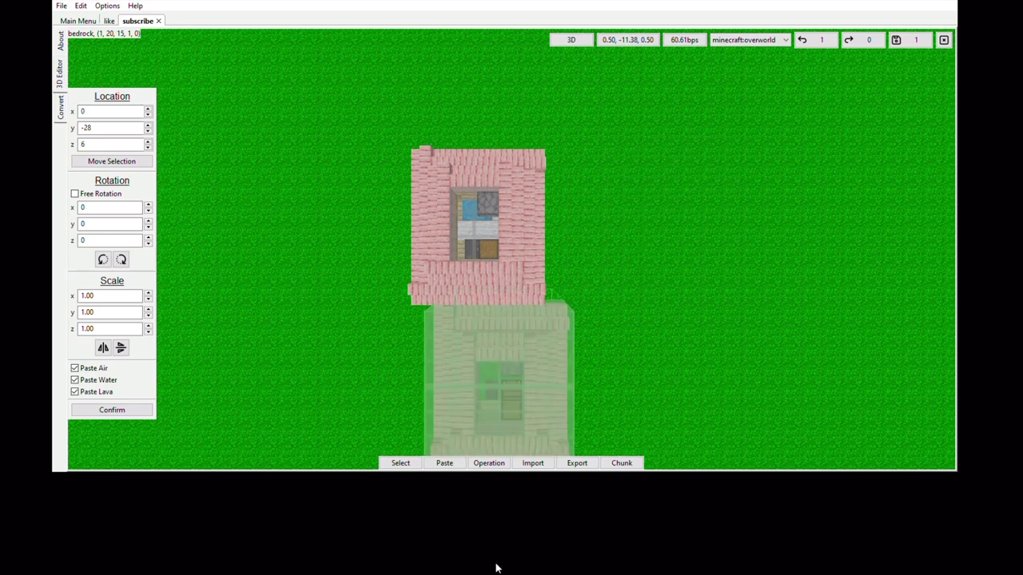
Leave paste mode, save the subscribe world with the pasted house, and close its editor.
click(400, 463)
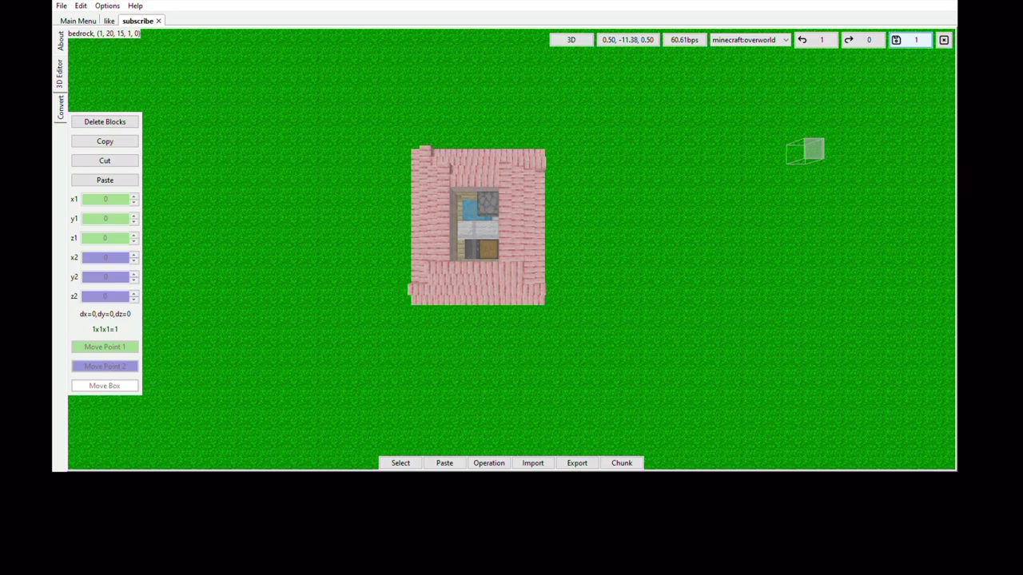
click(910, 39)
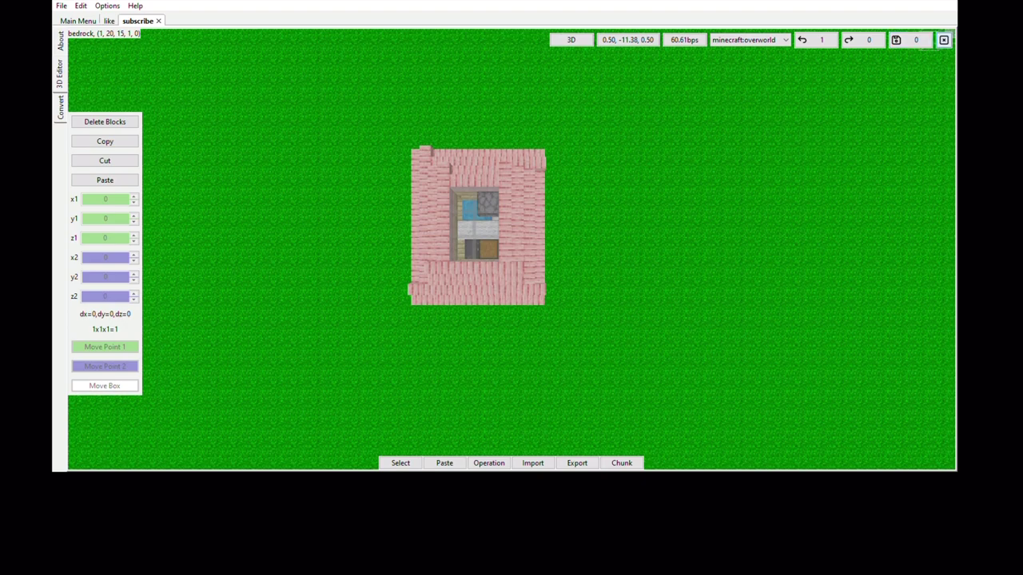
click(942, 39)
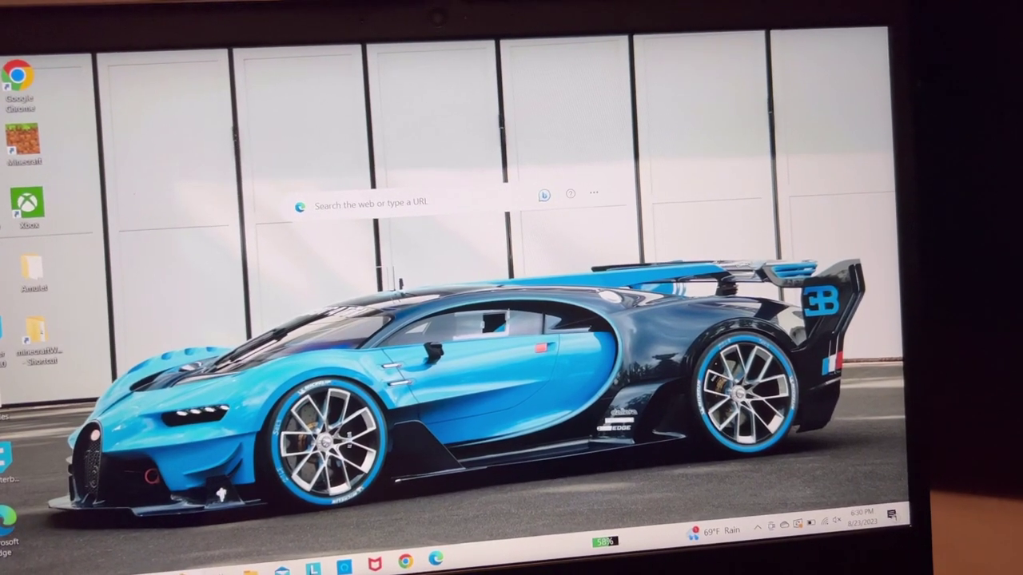
Switch to File Explorer and open the contents of USB Drive (D:).
click(250, 570)
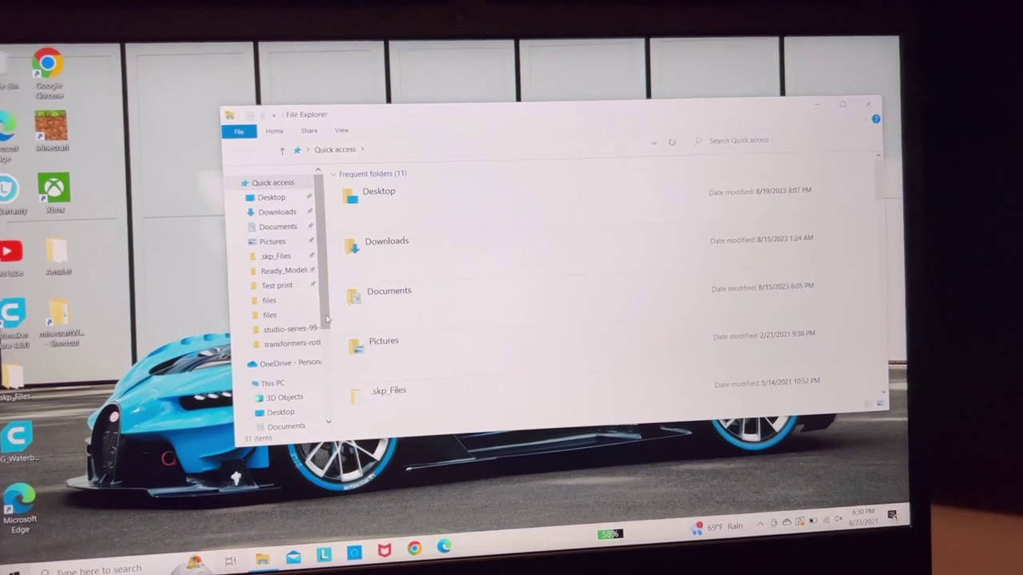
drag(326, 318, 318, 386)
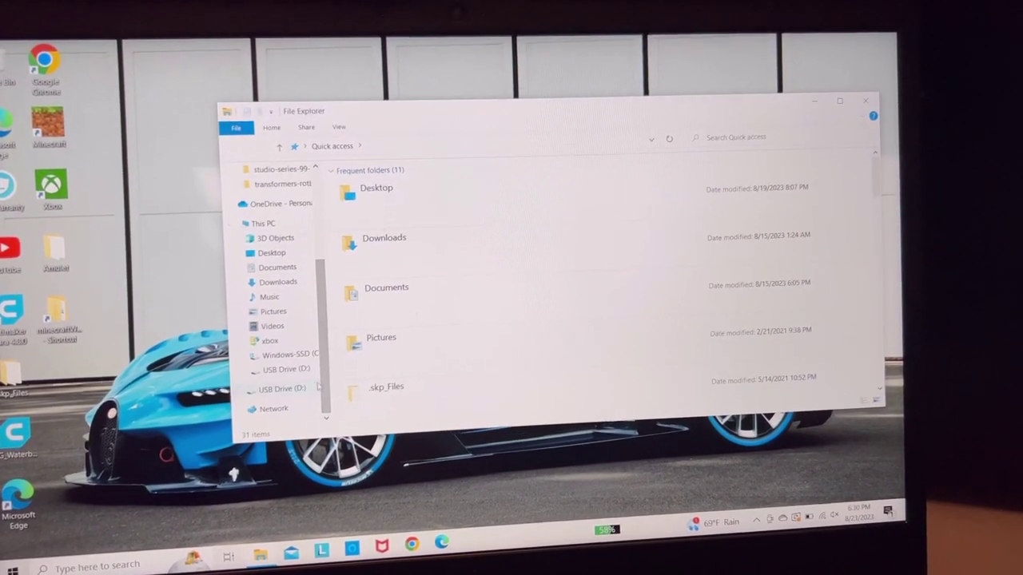
click(316, 388)
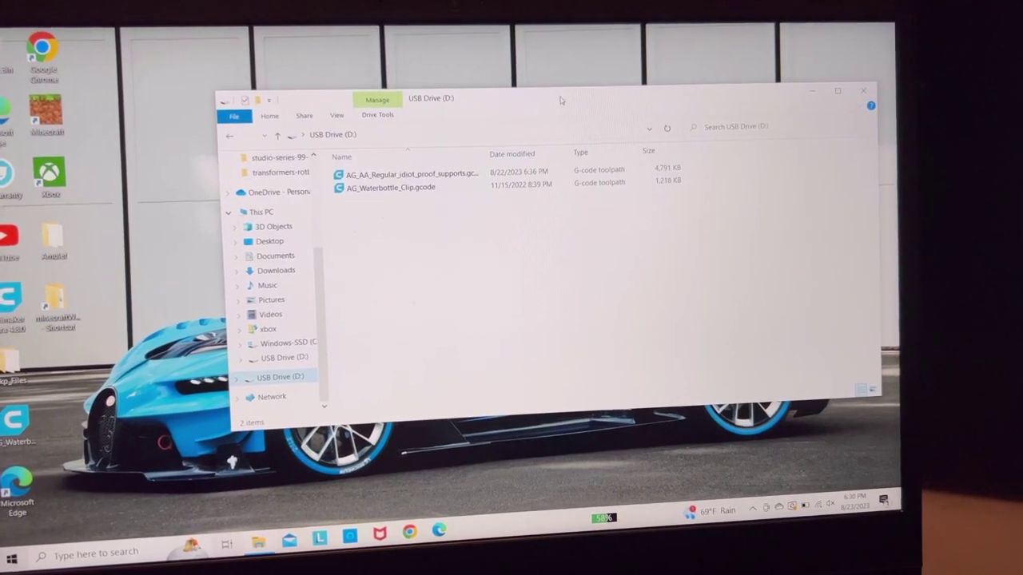
Open the minecraftWorlds folder from its desktop shortcut and copy the 2 Superflat_extracted folder onto USB Drive (D:).
drag(561, 101, 655, 96)
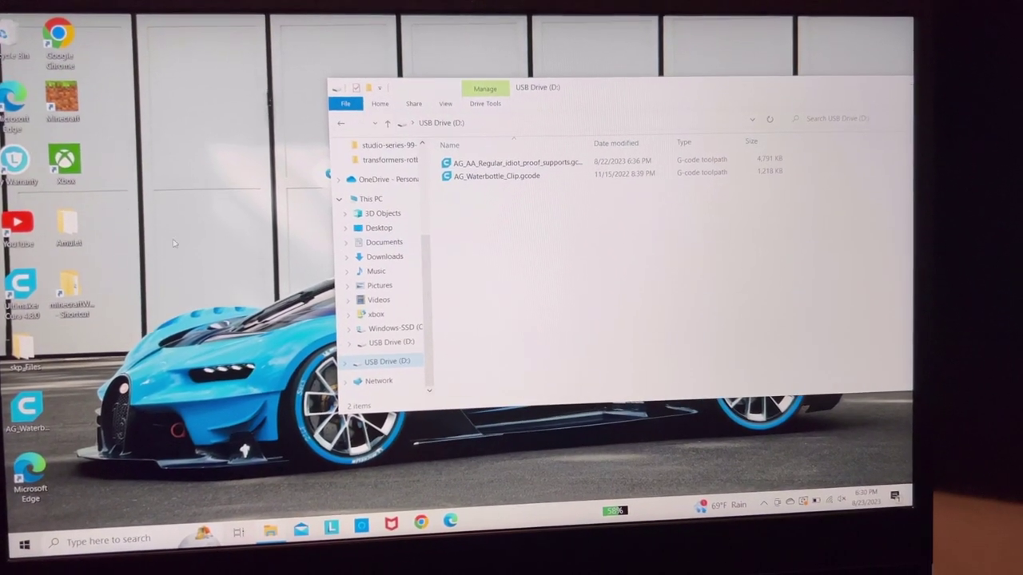
double_click(71, 297)
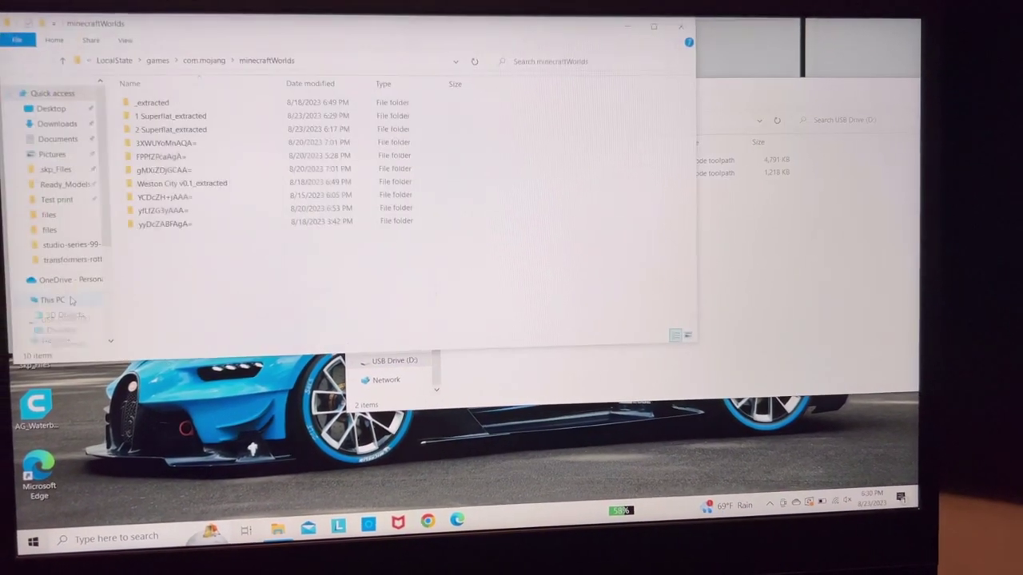
right_click(170, 127)
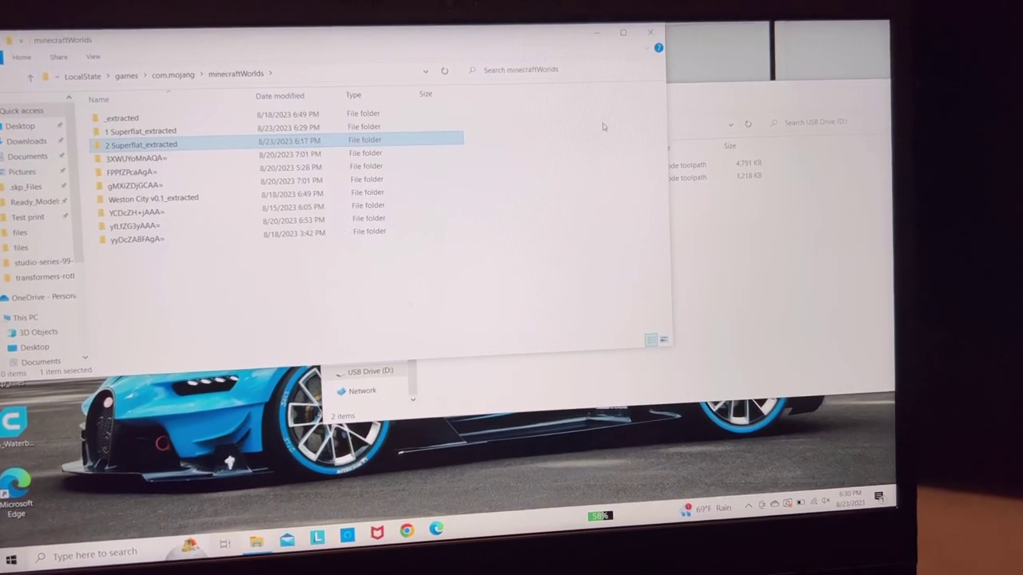
click(711, 250)
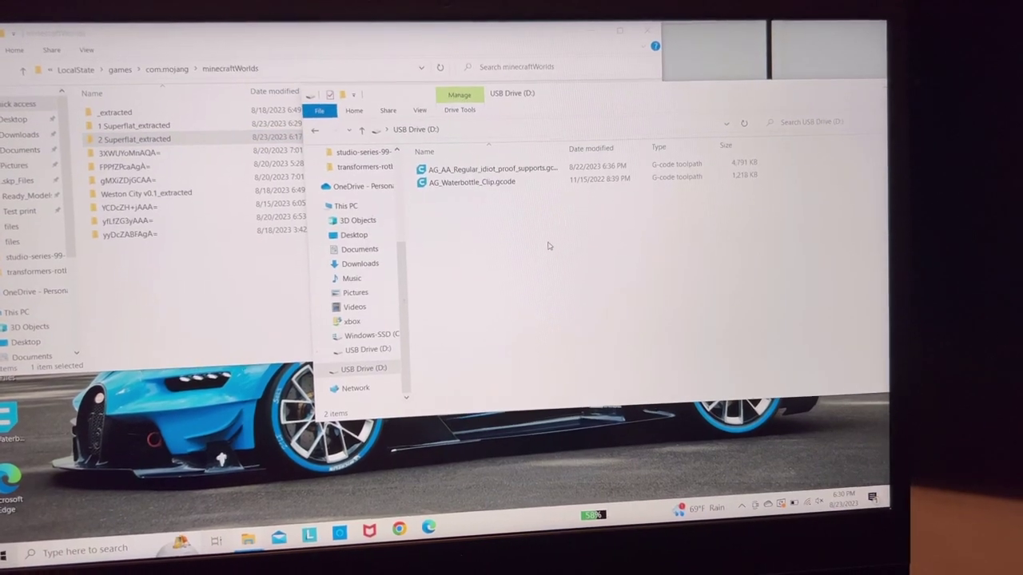
right_click(551, 244)
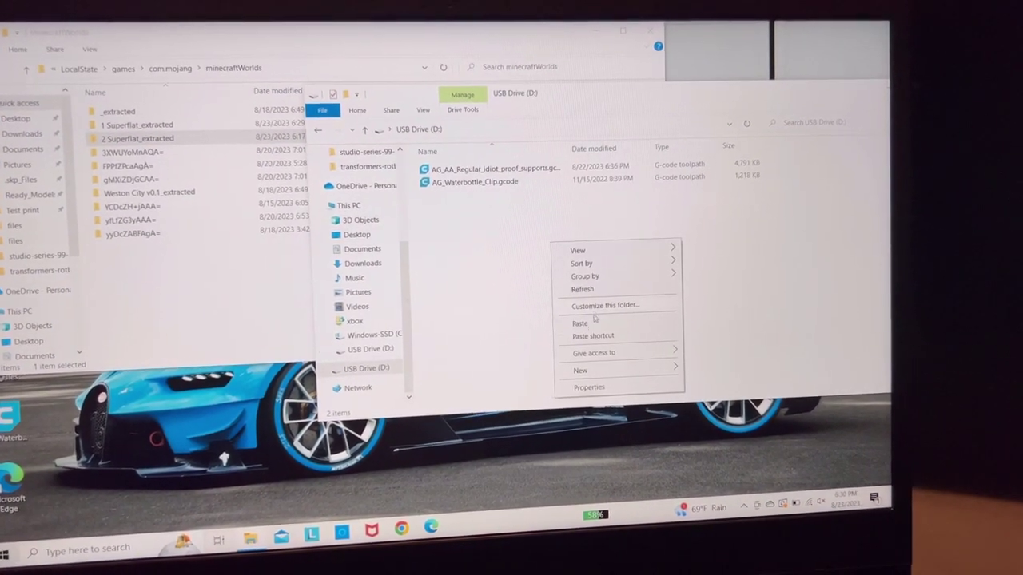
click(586, 324)
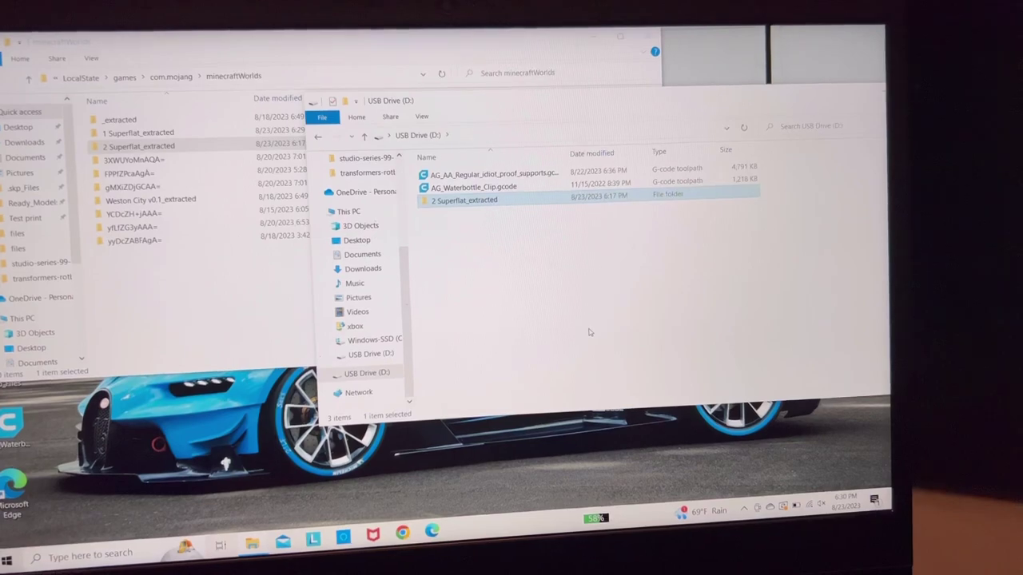
Copy the 1 Superflat_extracted folder from minecraftWorlds onto USB Drive (D:).
right_click(196, 128)
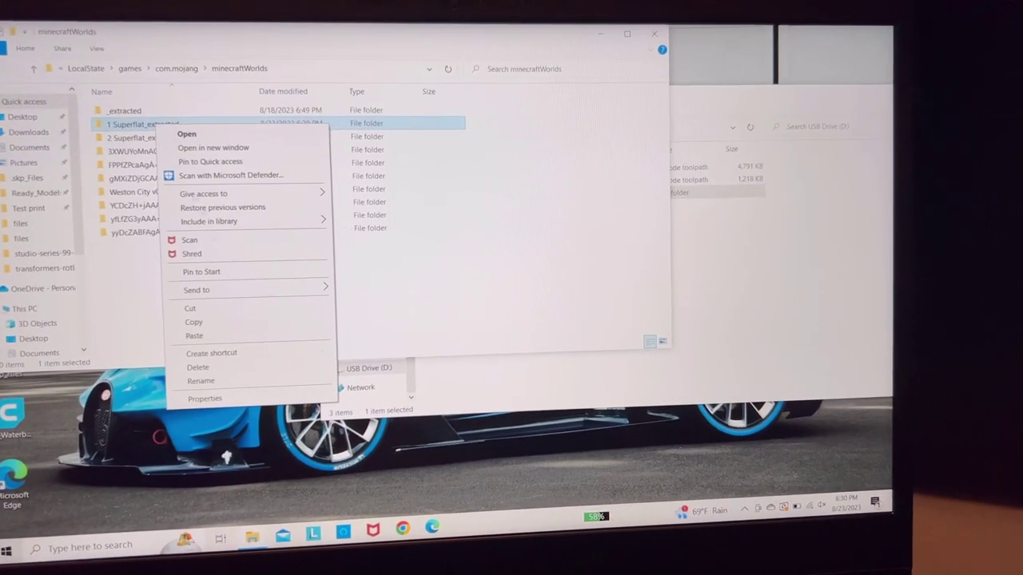
click(232, 330)
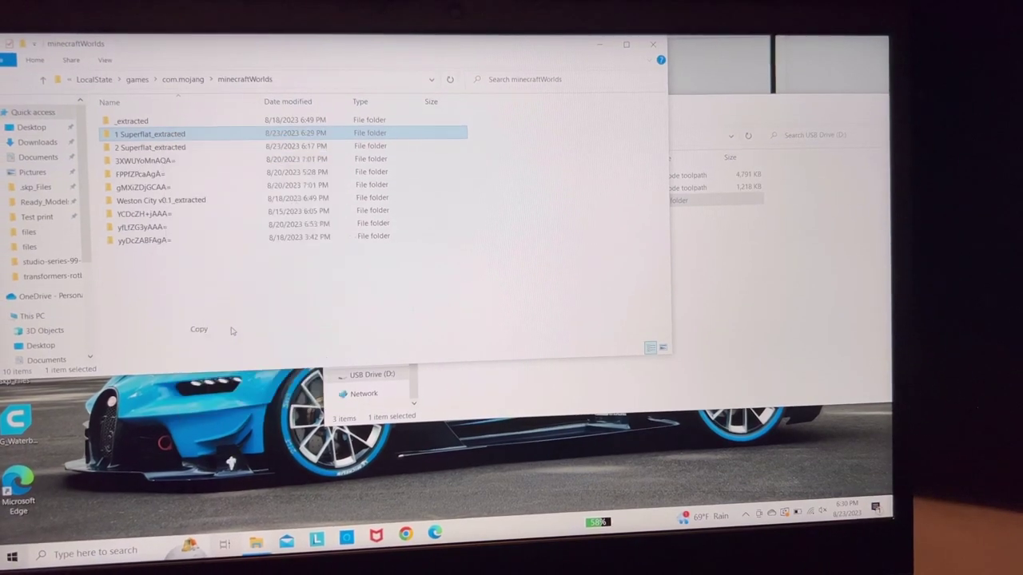
click(597, 373)
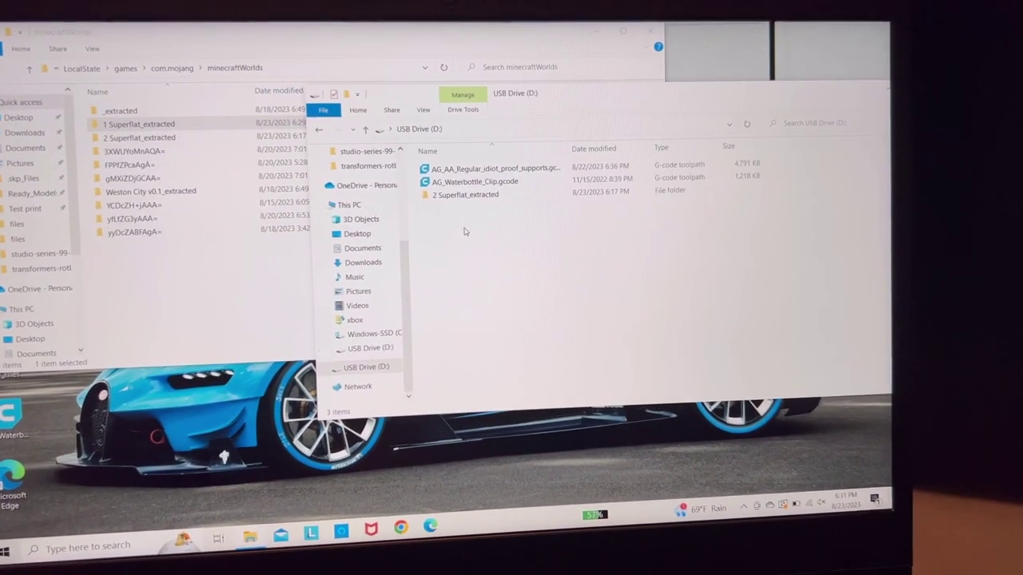
right_click(464, 232)
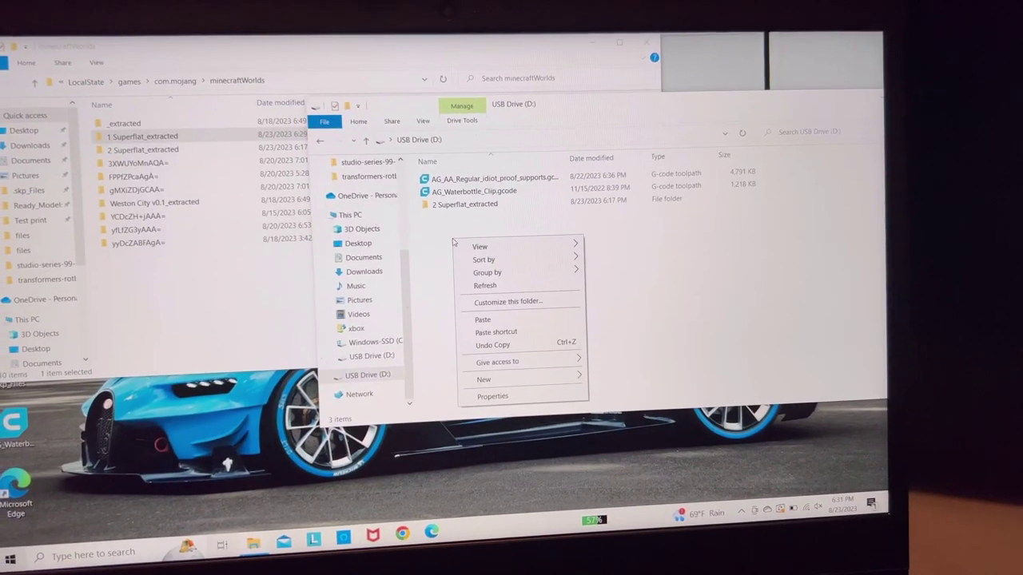
click(483, 320)
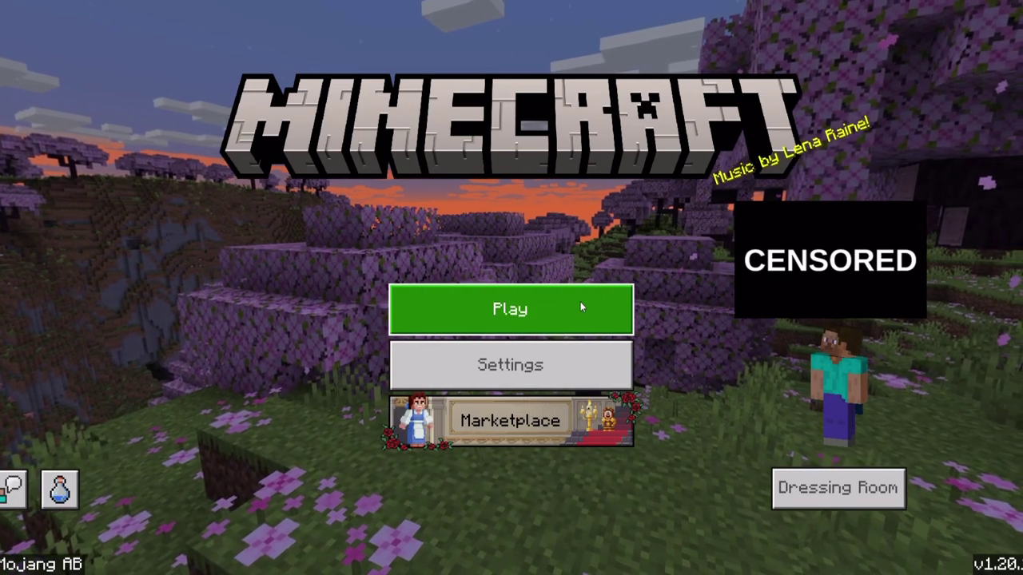
Switch to Minecraft, open the subscribe world and examine the pasted pink-roofed house from its different sides.
click(581, 308)
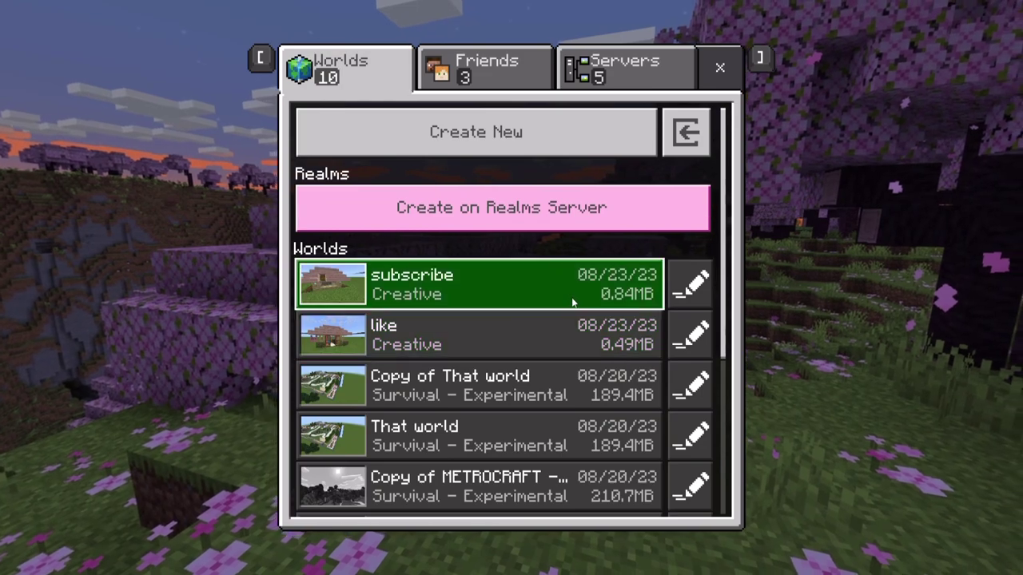
click(573, 290)
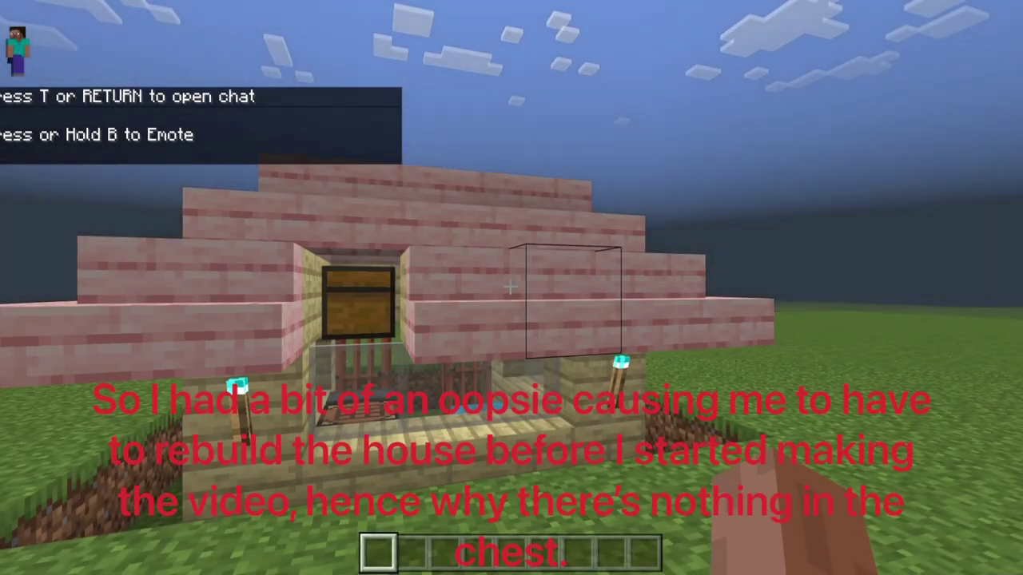
mouse_move(510, 286)
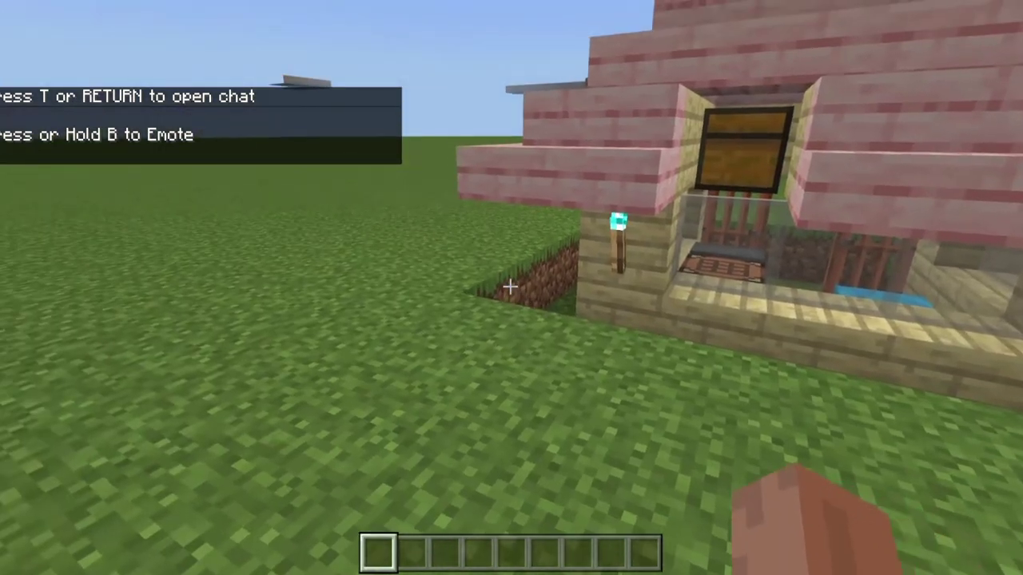
key(space)
key(space)
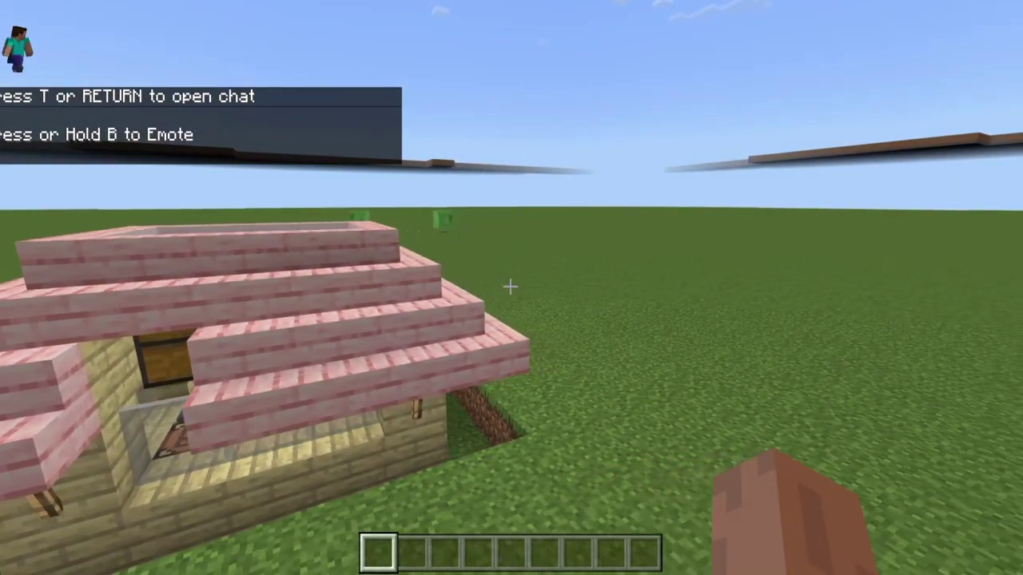
key(d)
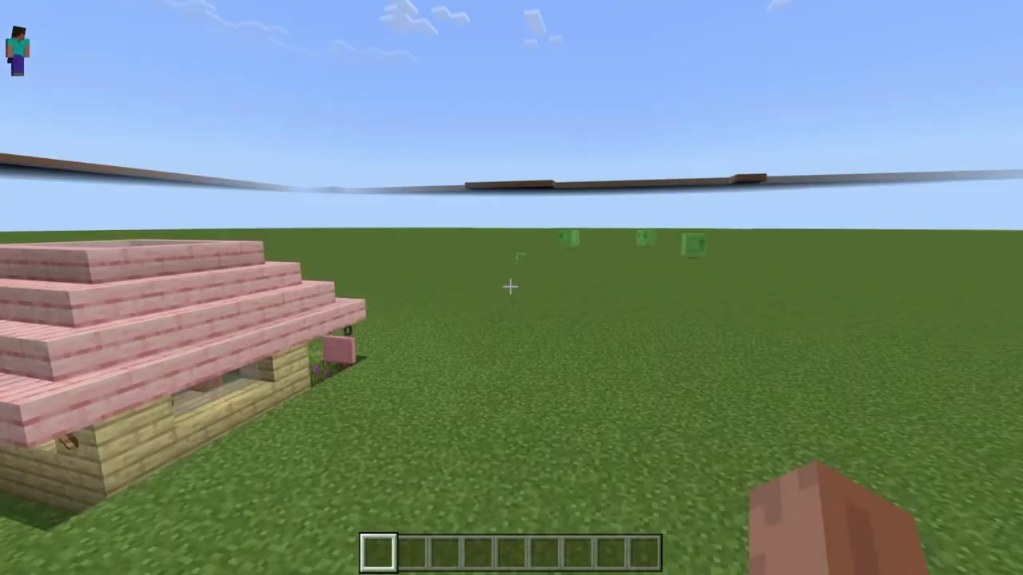
key(w)
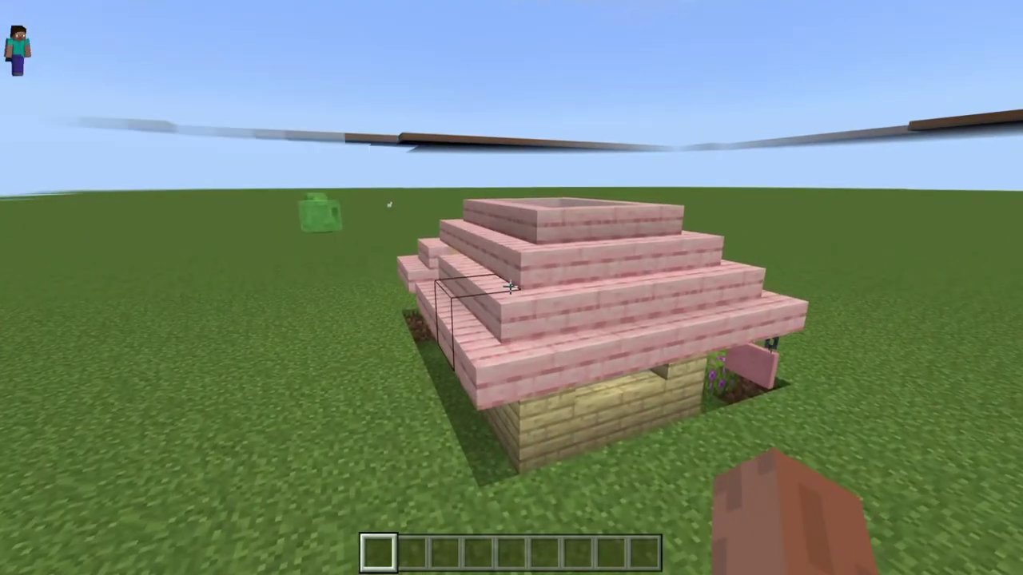
key(d)
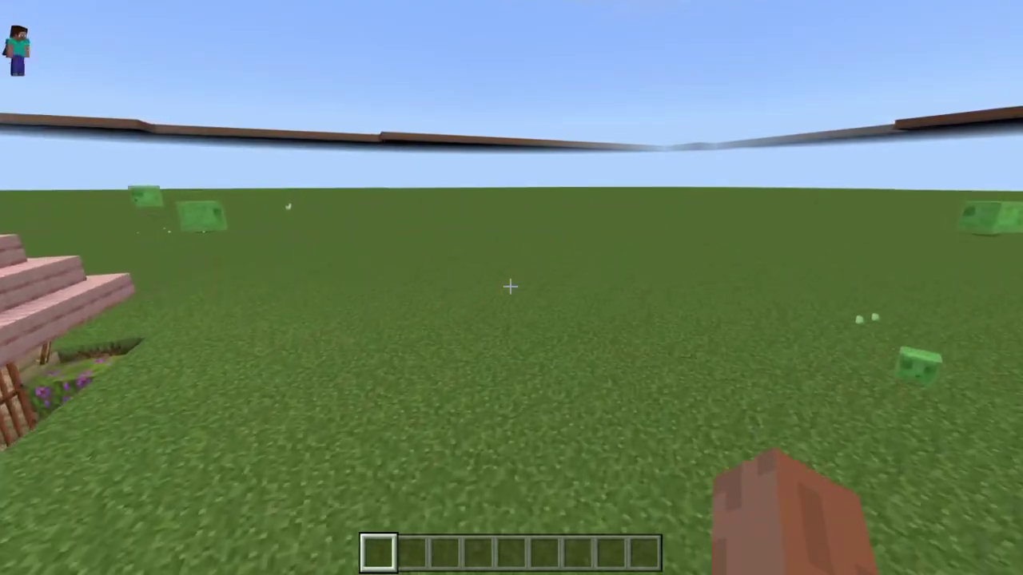
key(d)
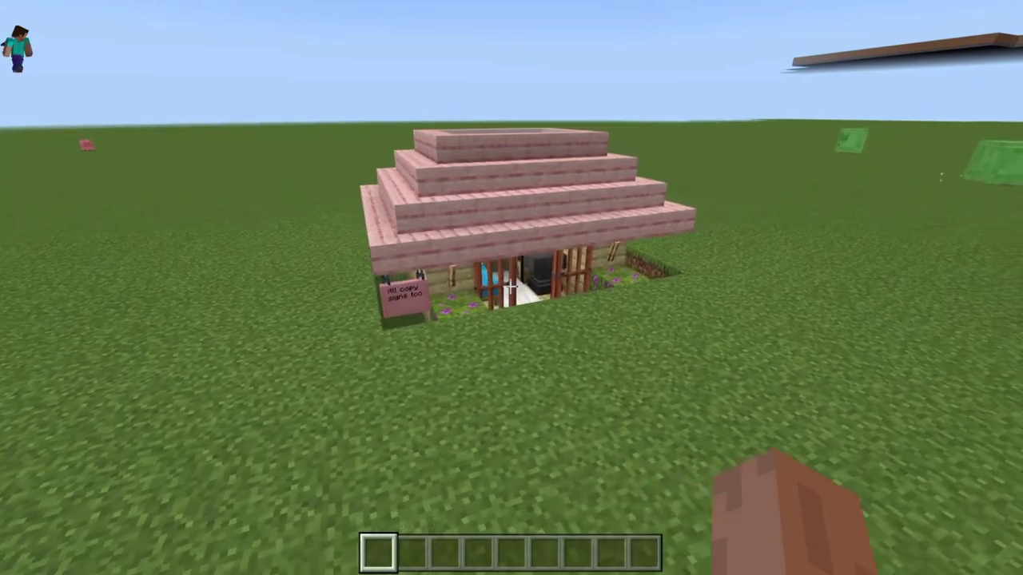
key(w)
key(d)
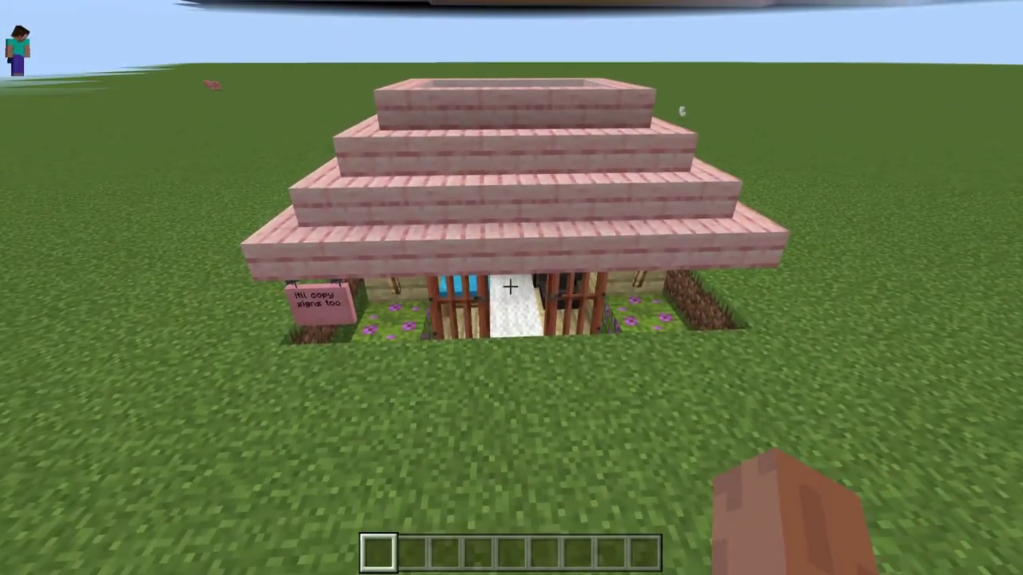
key(w)
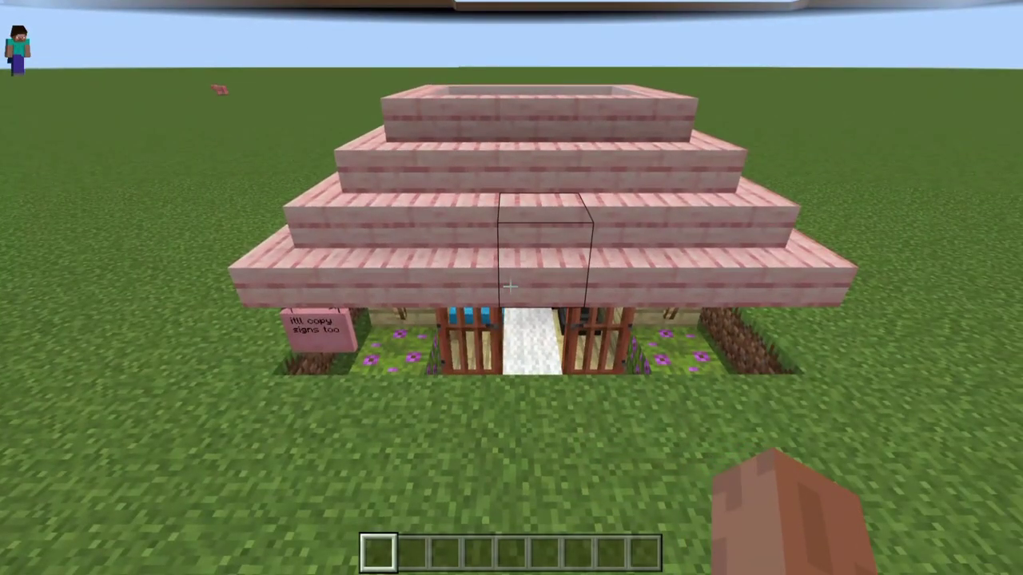
key(space)
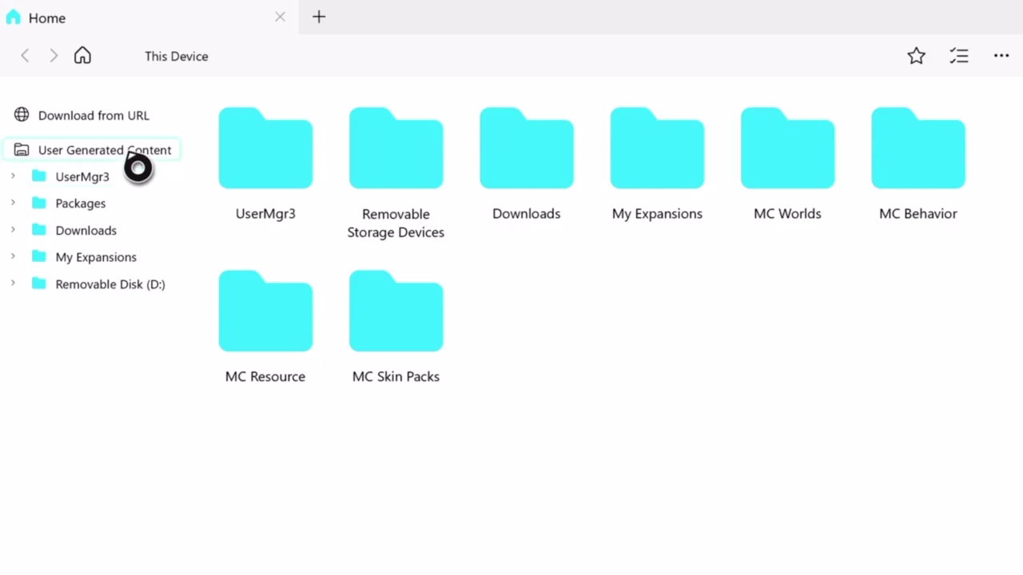
Switch to the console's file manager, mark 2 Superflat_extracted on Removable Disk (D:) for moving, and open the MC Worlds folder.
click(400, 176)
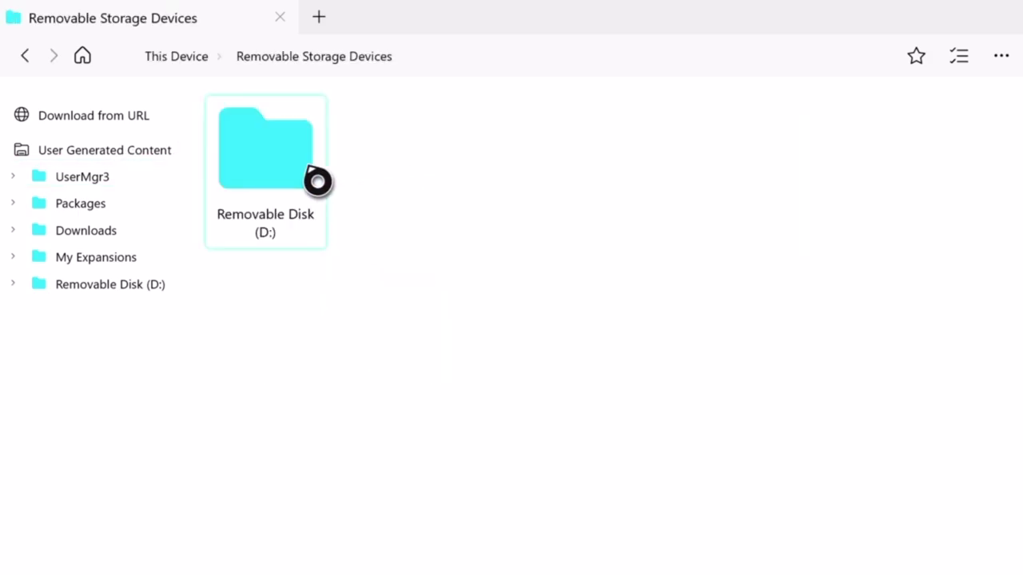
click(317, 181)
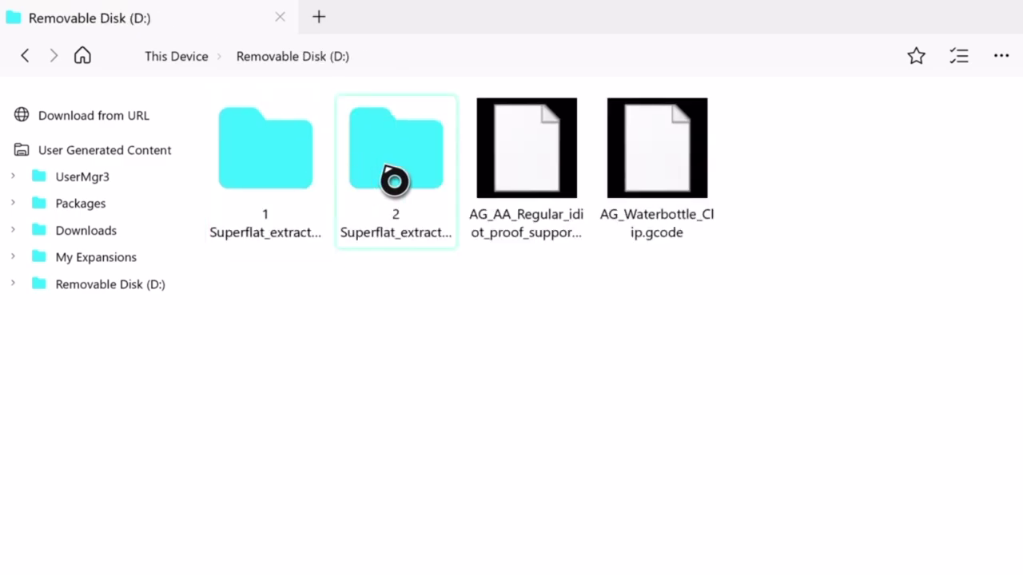
right_click(394, 180)
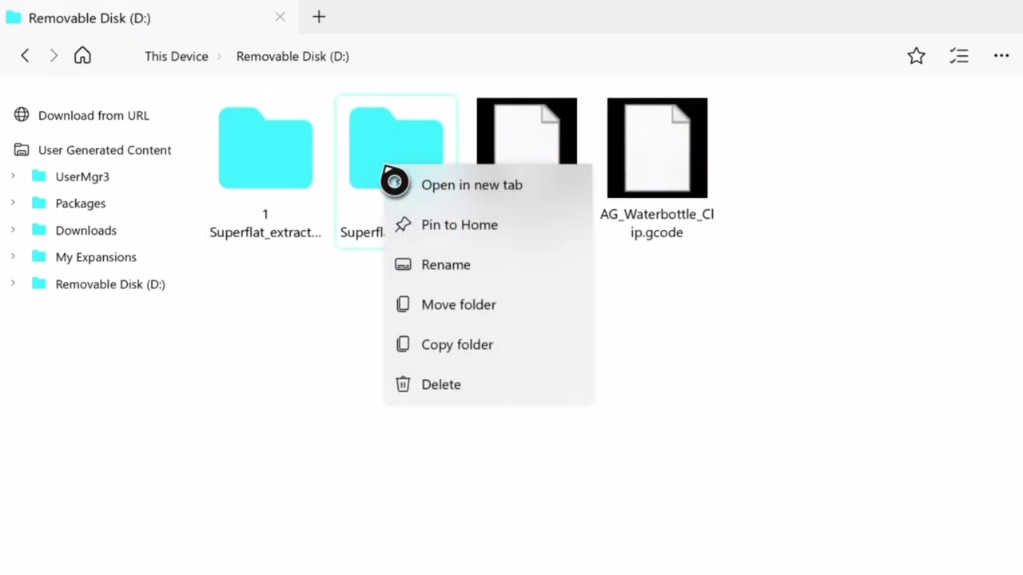
click(453, 328)
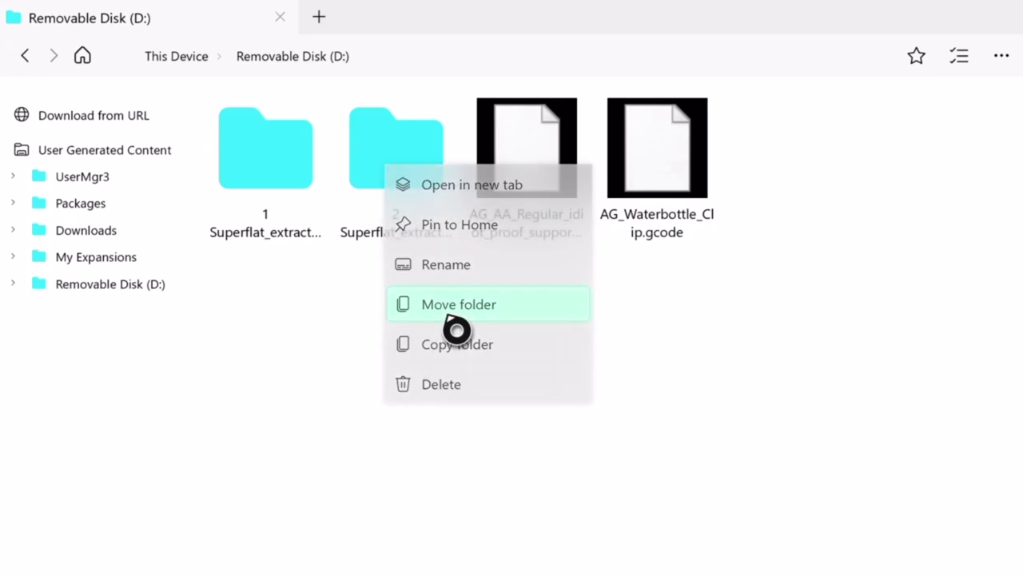
key(alt+Left)
key(alt+Left)
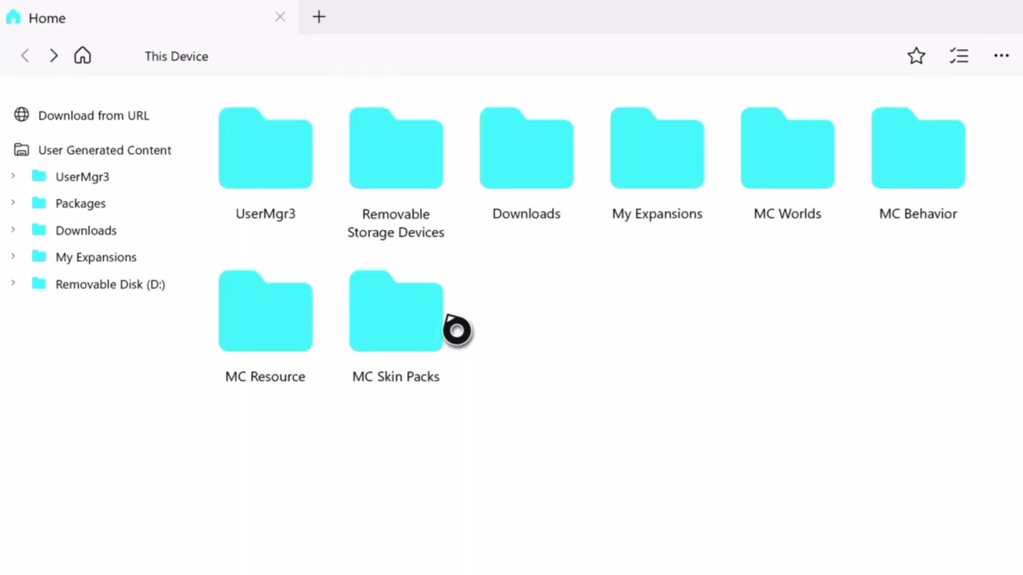
double_click(809, 231)
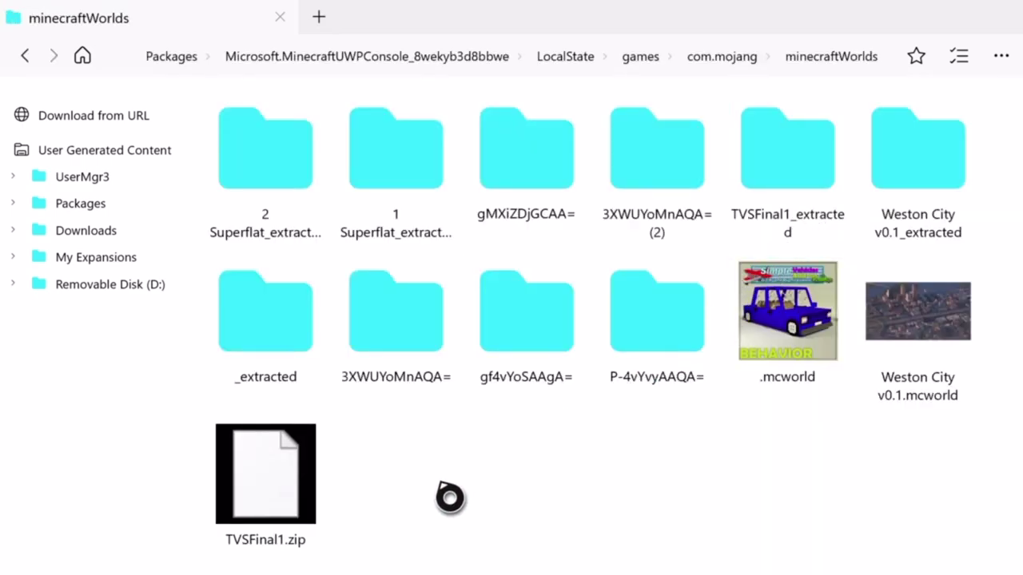
Delete the existing 1 Superflat_extracted folder from the console's minecraftWorlds folder.
right_click(404, 230)
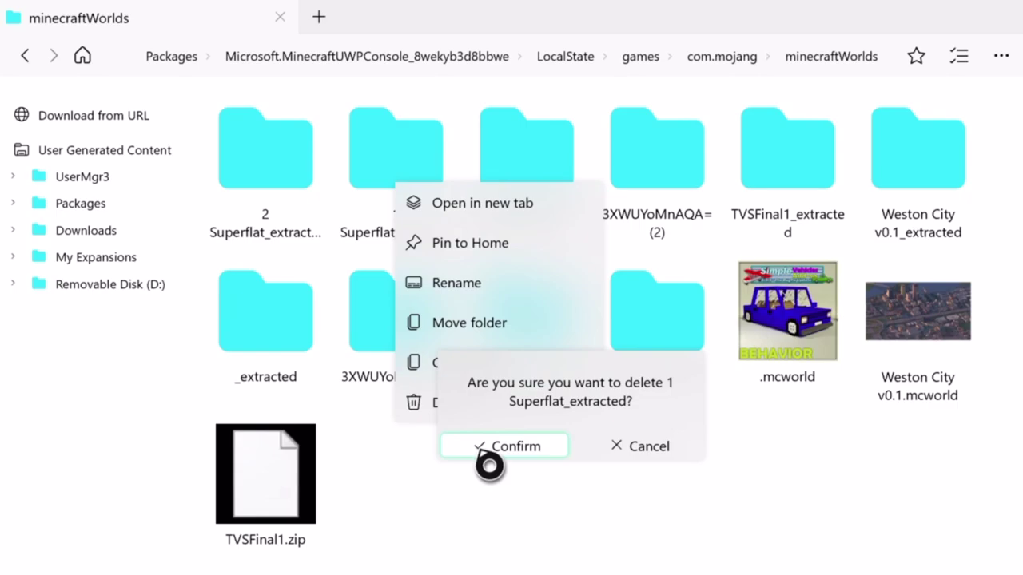
click(481, 453)
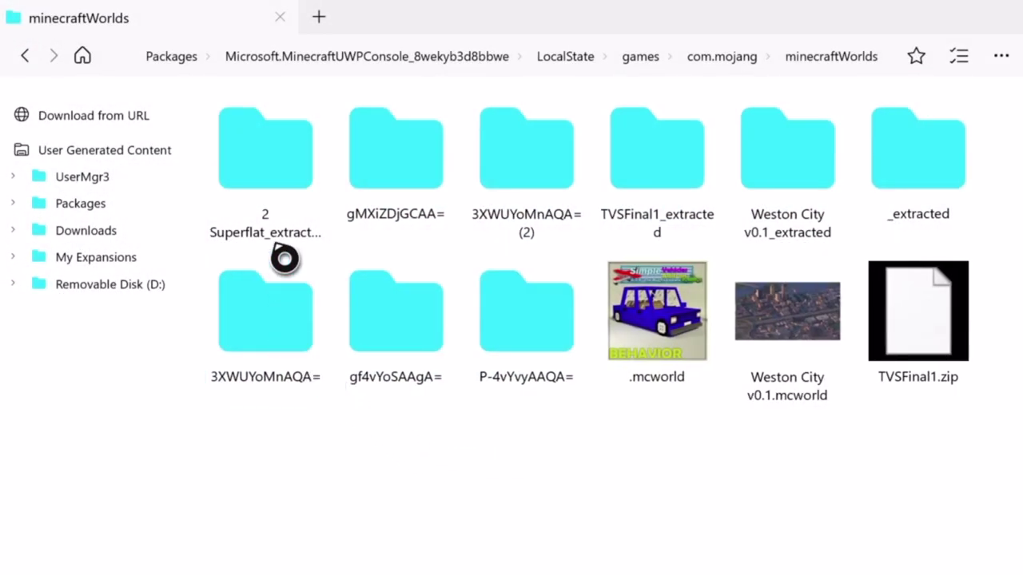
click(280, 196)
key(alt+Left)
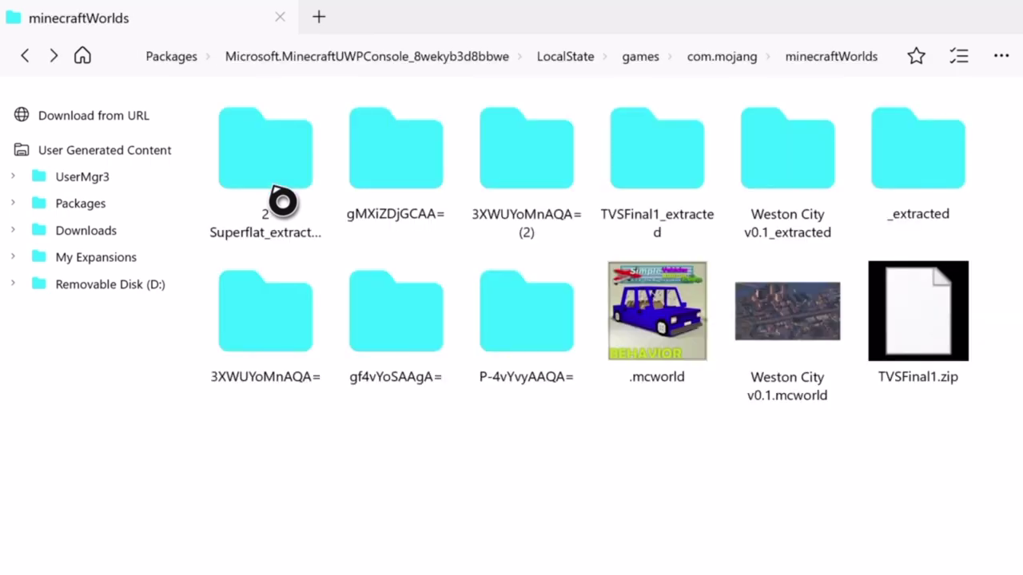
Replace the console's 2 Superflat_extracted folder by deleting it and pasting the version from the USB drive into minecraftWorlds.
right_click(282, 210)
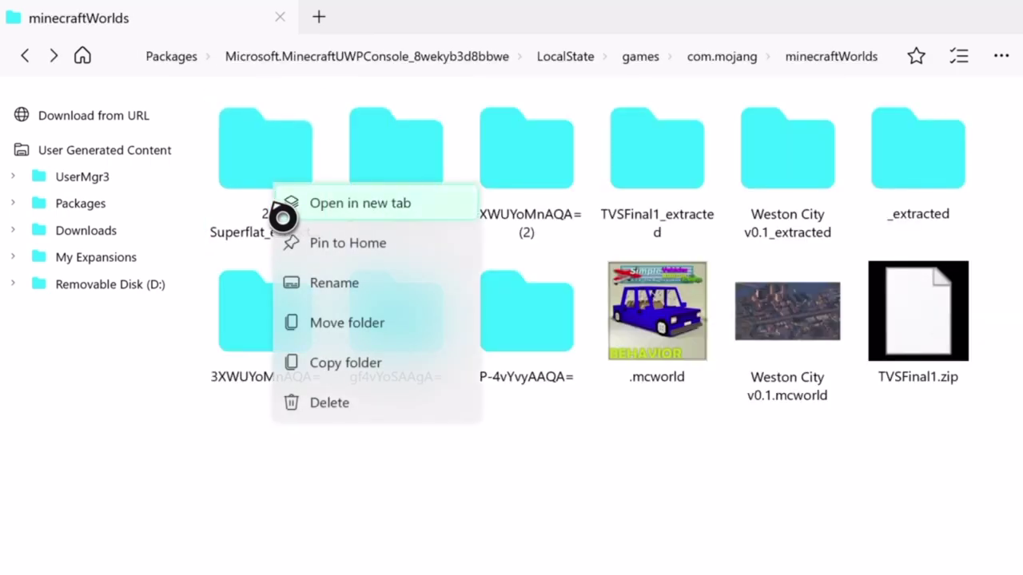
click(345, 417)
click(388, 454)
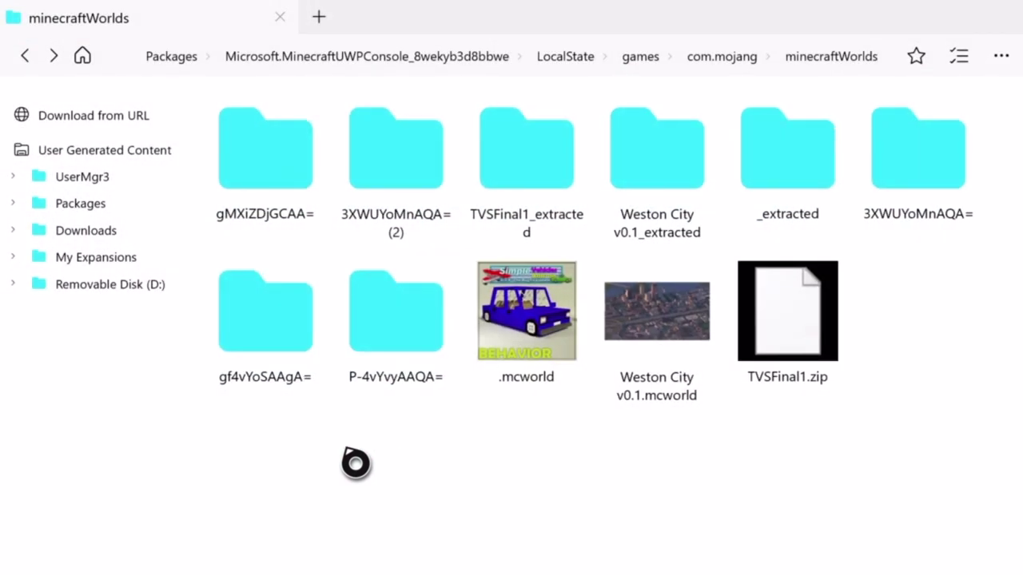
right_click(343, 464)
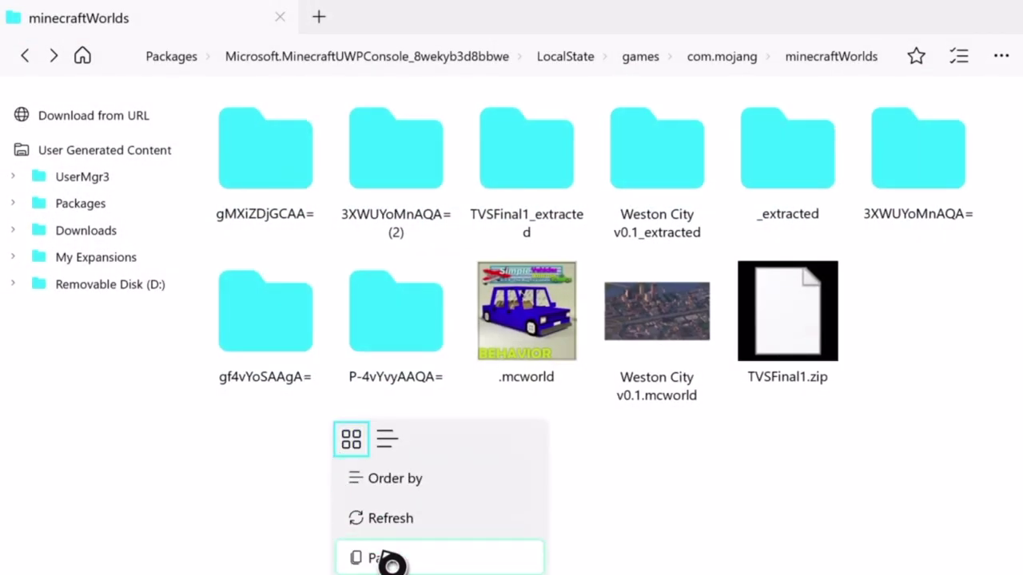
click(388, 559)
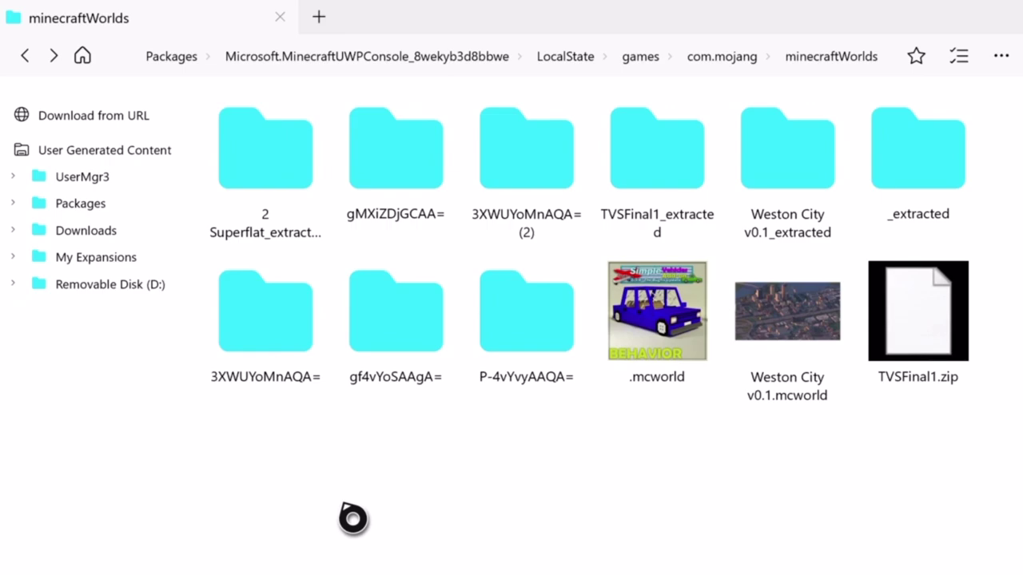
Transfer the 1 Superflat_extracted folder from Removable Disk (D:) into the console's minecraftWorlds folder.
key(alt+Left)
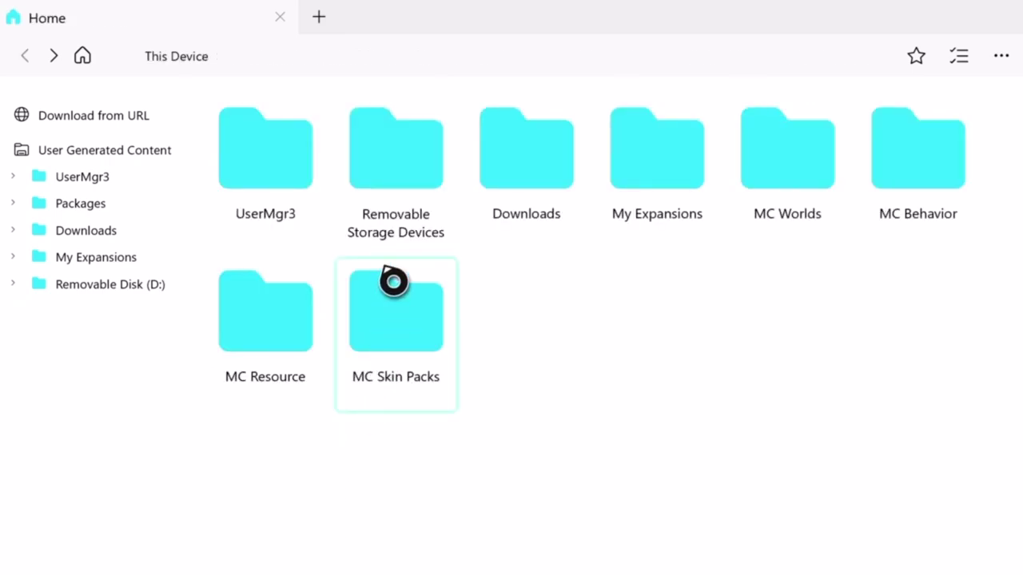
click(384, 186)
click(295, 200)
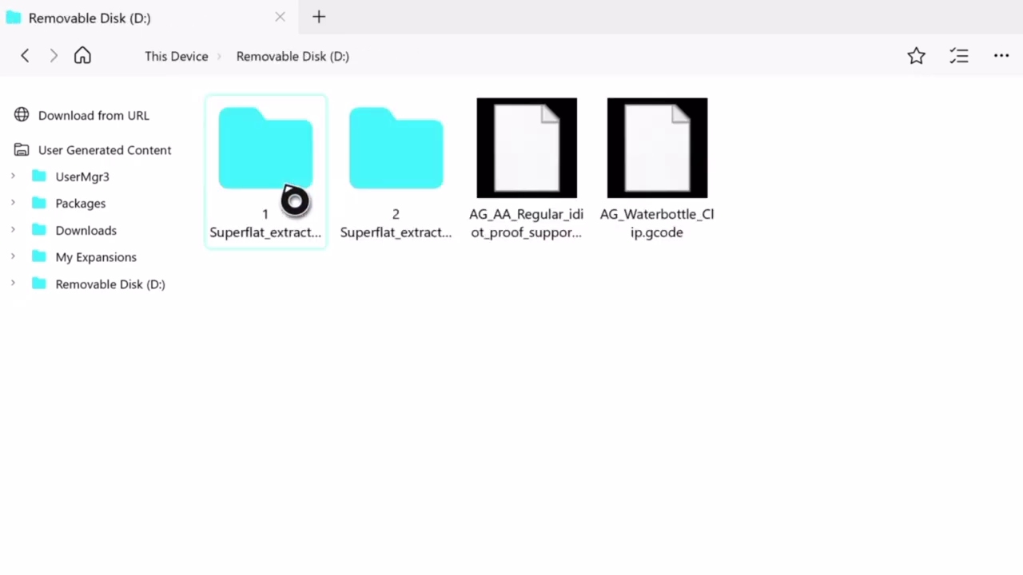
right_click(270, 200)
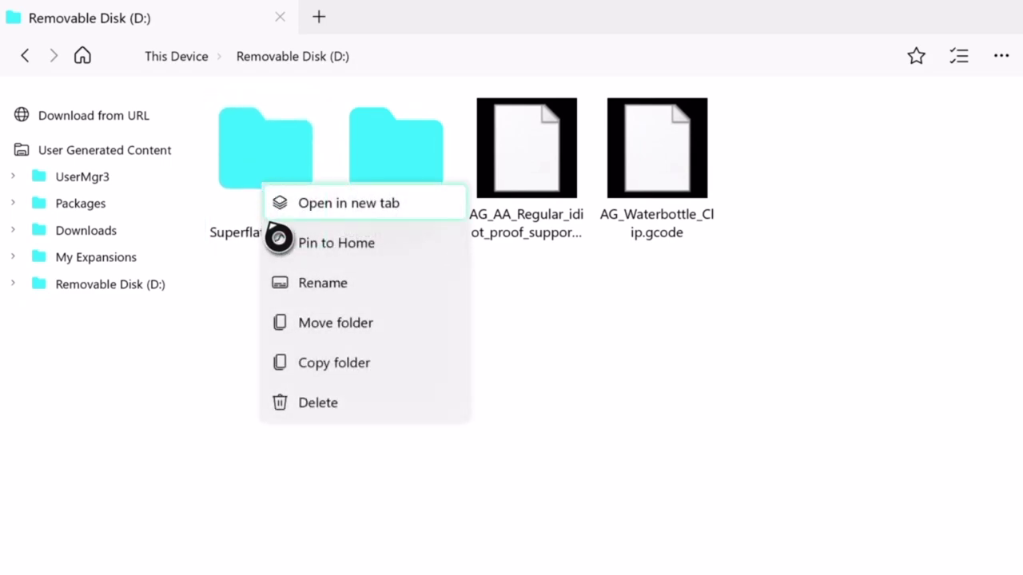
click(338, 343)
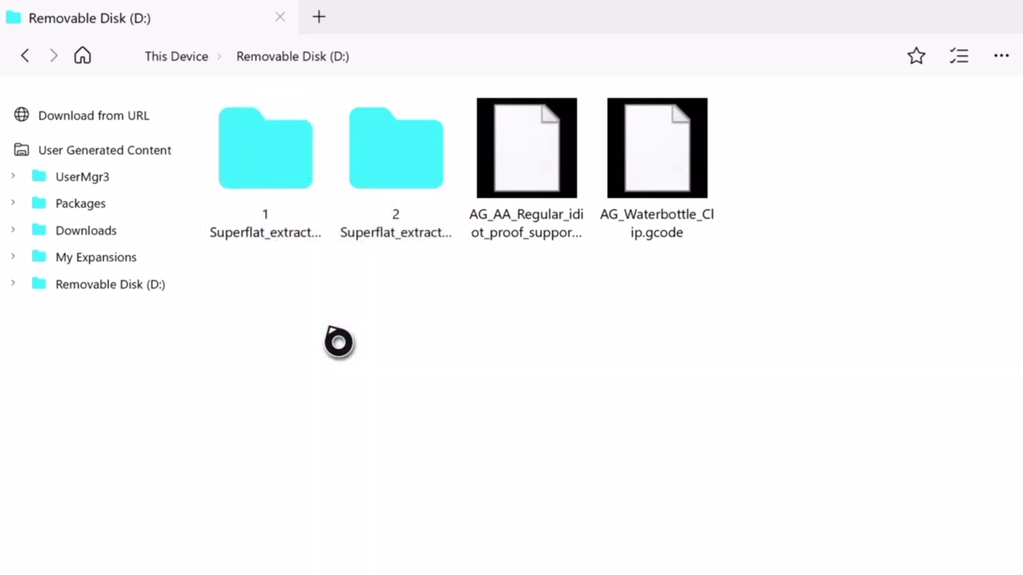
key(alt+Left)
key(alt+Left)
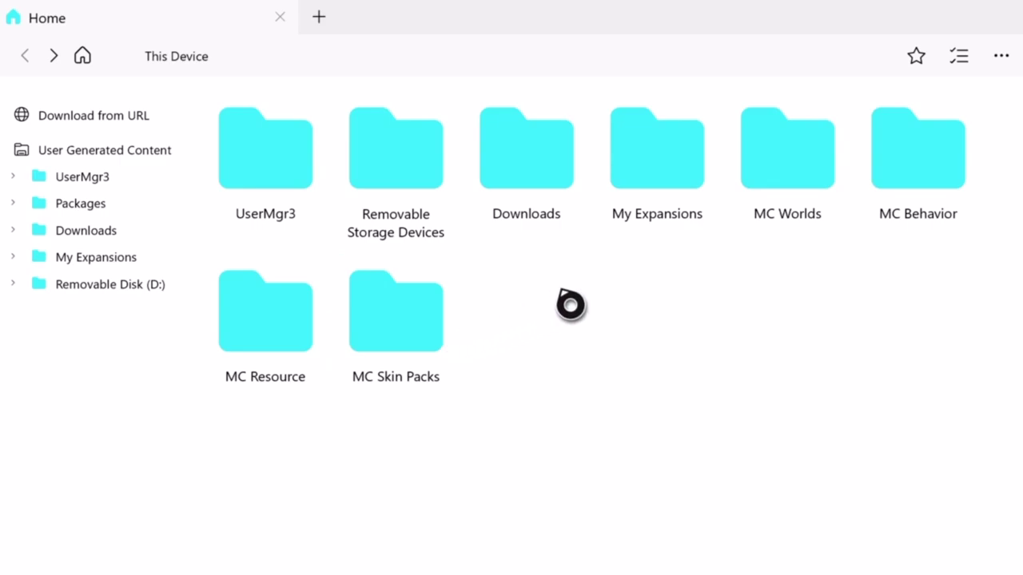
click(799, 202)
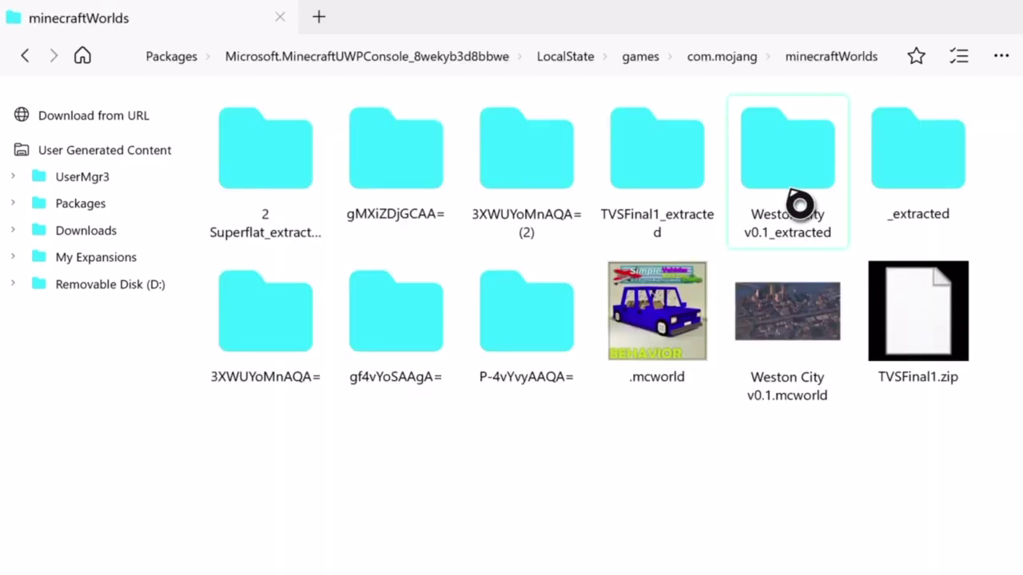
right_click(561, 474)
click(572, 564)
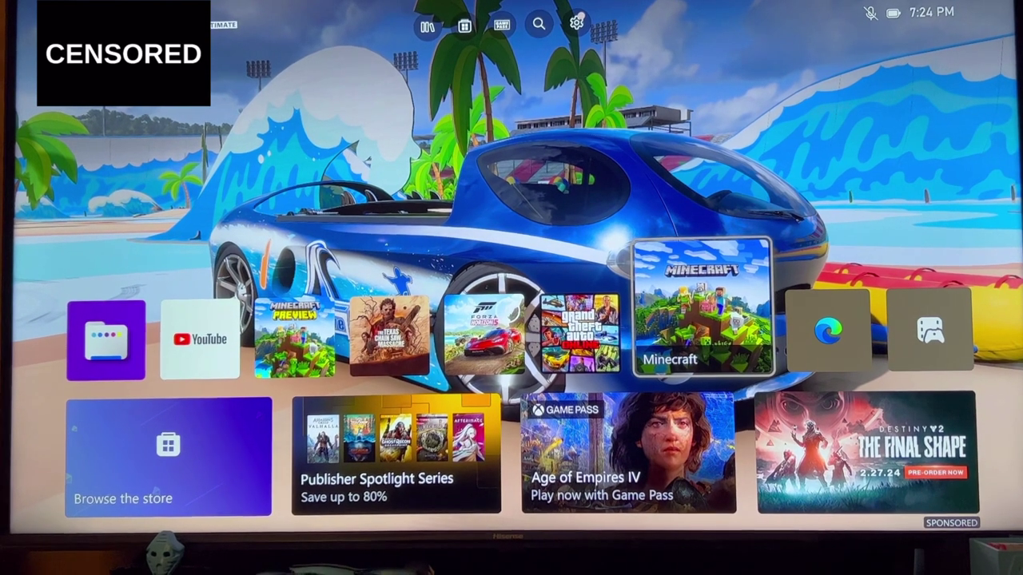
Uninstall all of Minecraft's installed content through its game management page on the Xbox home screen.
key(Menu)
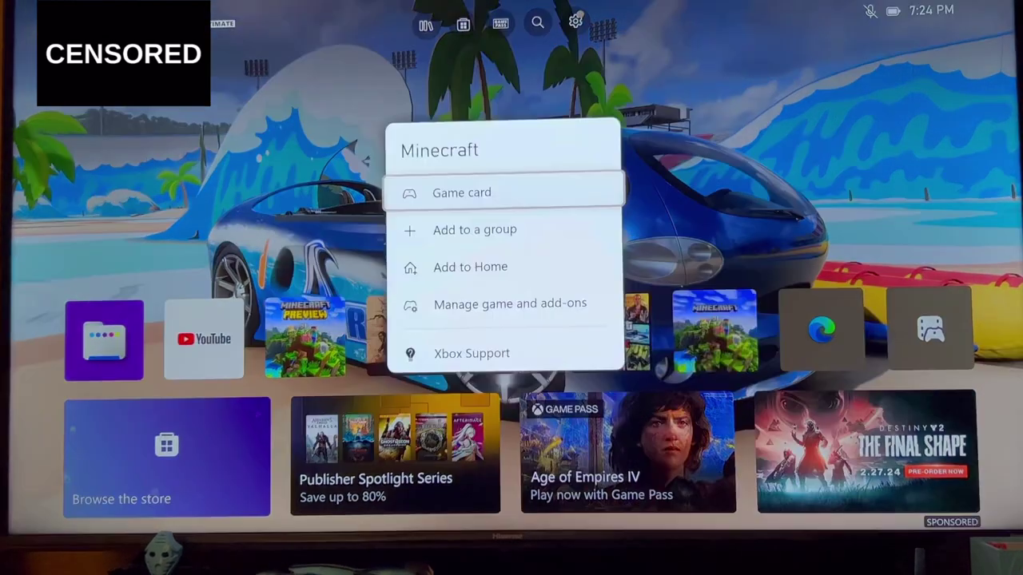
key(Down)
key(Down)
key(Down)
key(Return)
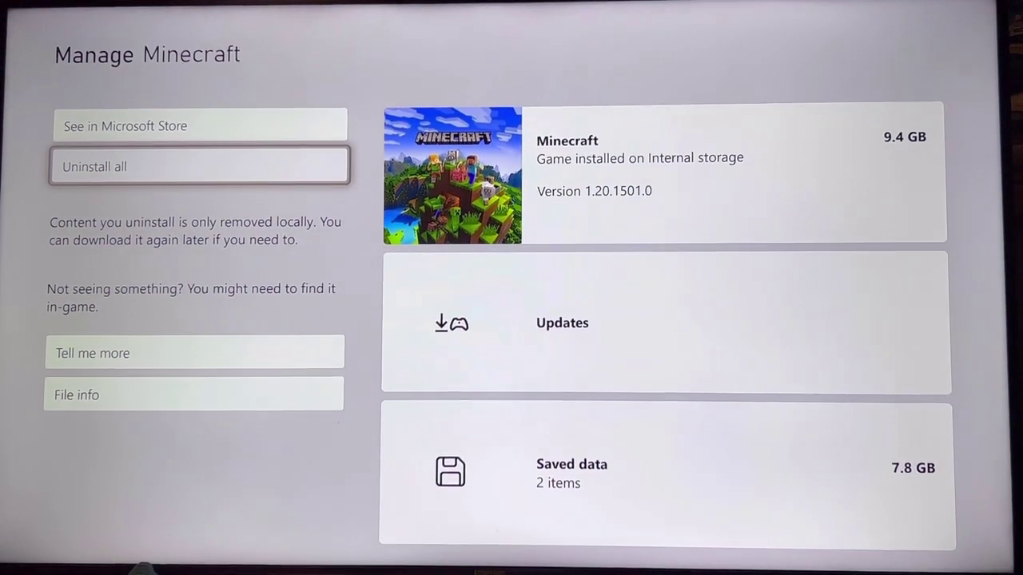
key(Return)
key(Return)
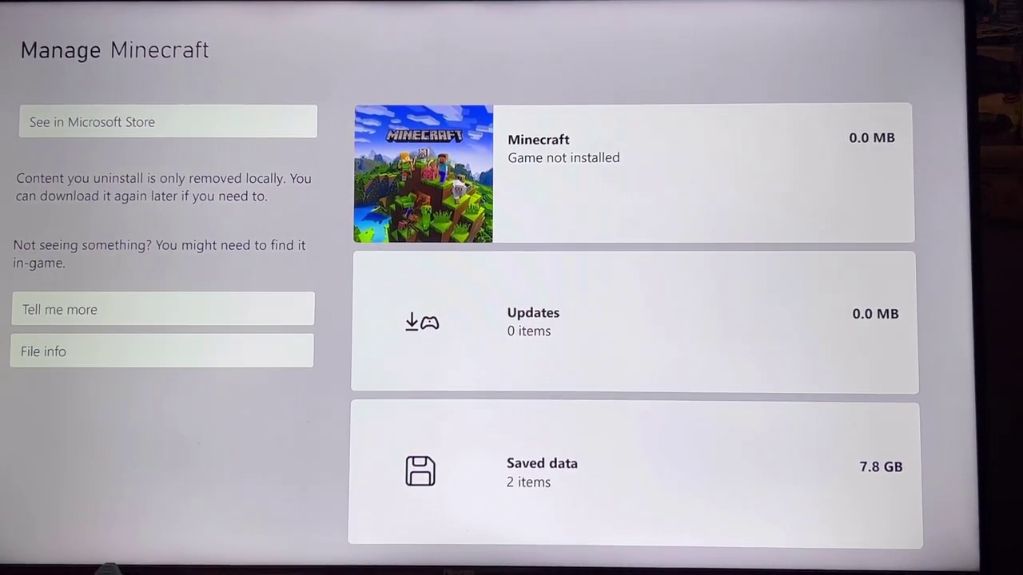
key(Escape)
Search the Microsoft Store for "Spong" and open the Minecraft SpongeBob SquarePants product page.
key(Down)
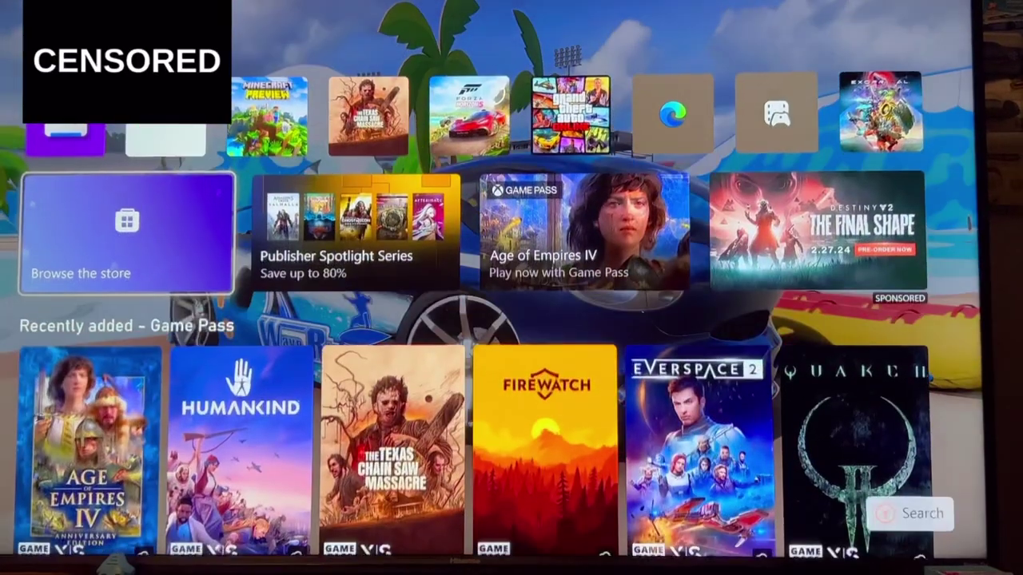
key(Return)
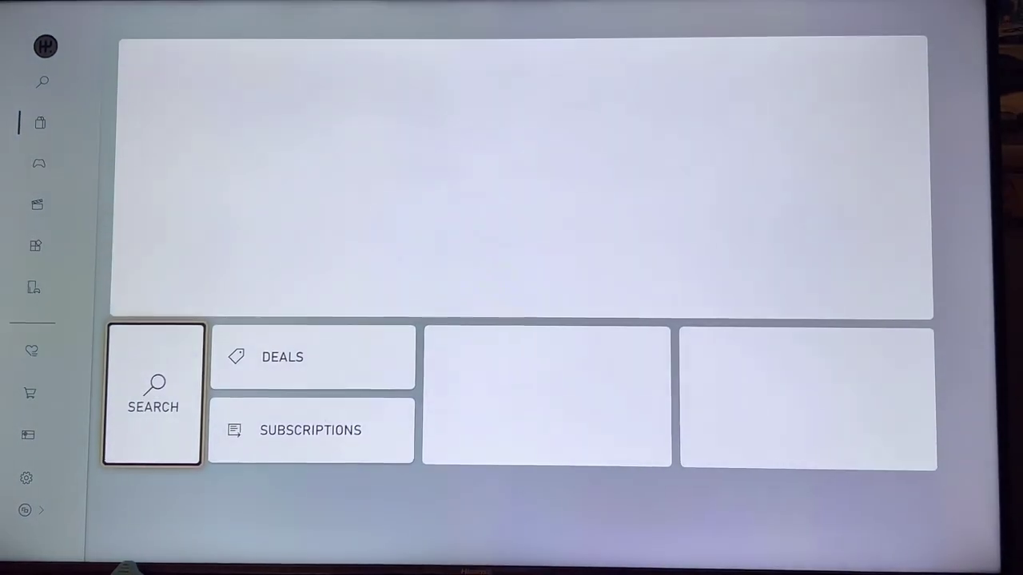
key(Return)
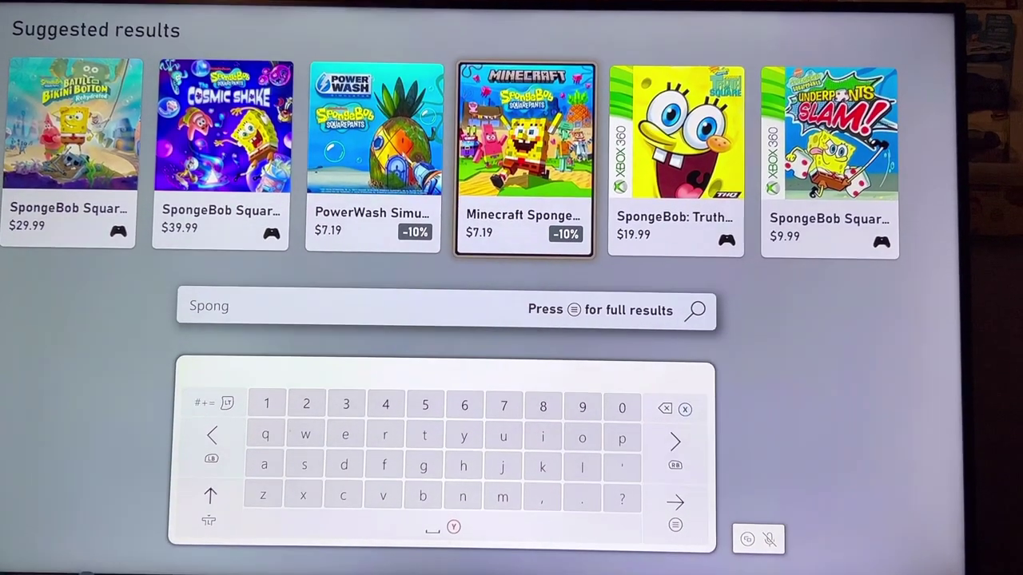
key(Return)
Open the base Minecraft game from the add-on's compatible games, install it and return to the Xbox home screen.
key(Down)
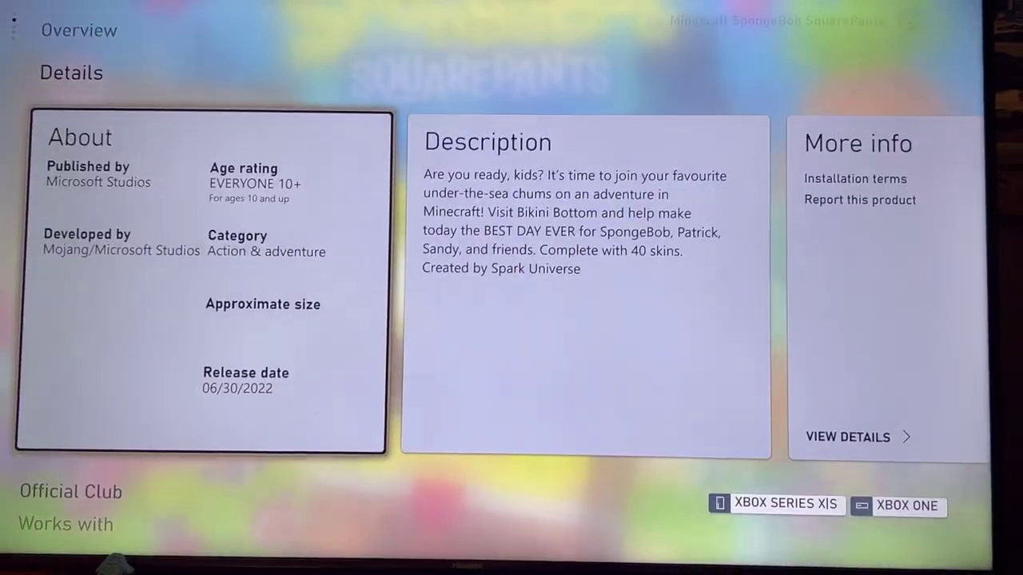
key(Down)
key(Down)
key(Right)
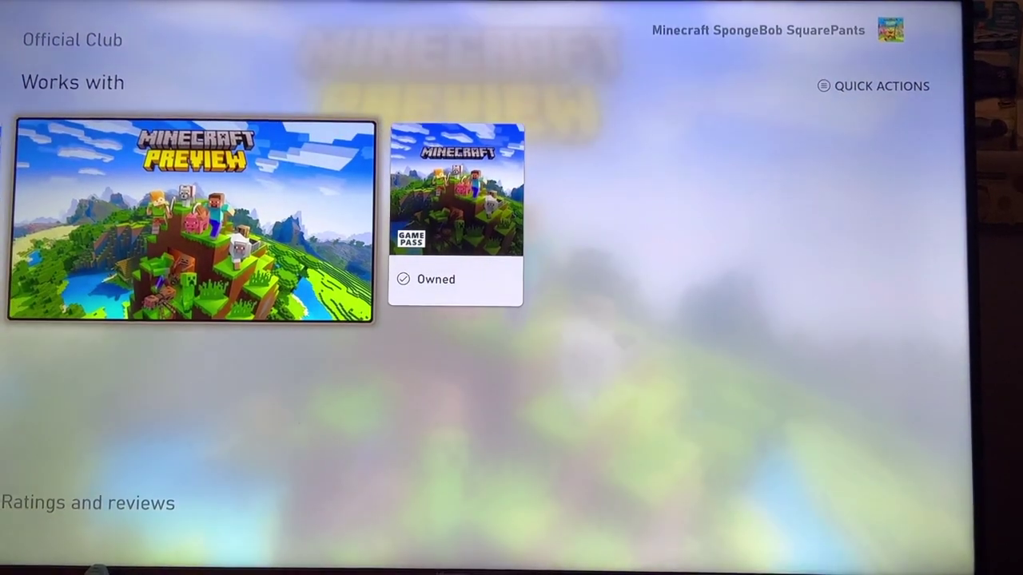
key(Left)
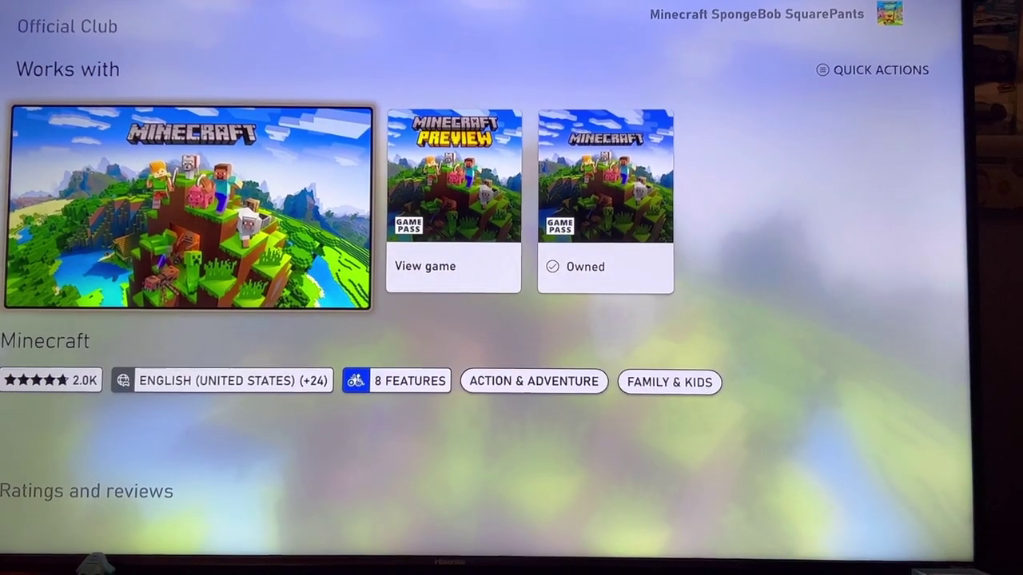
key(Return)
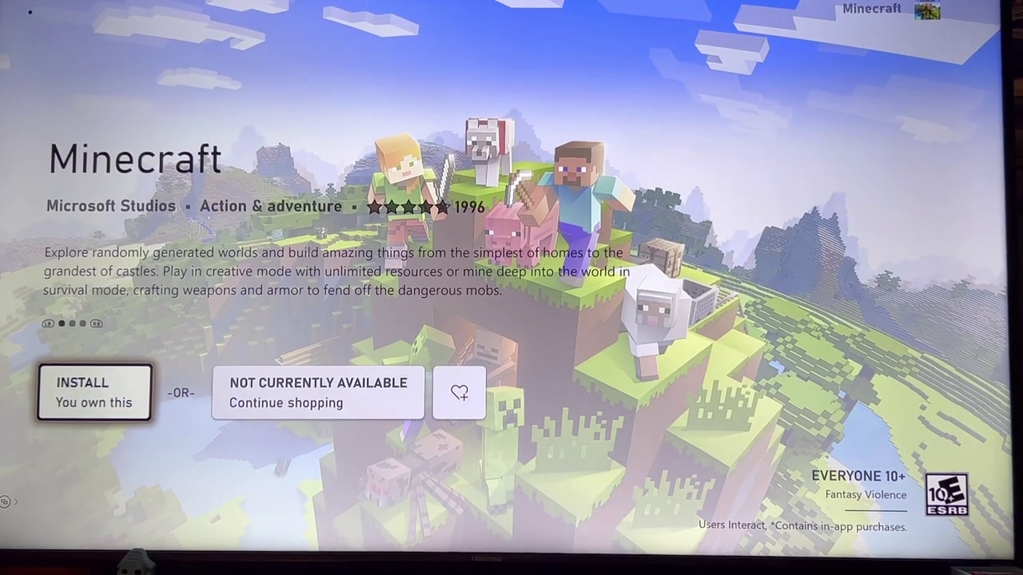
key(Return)
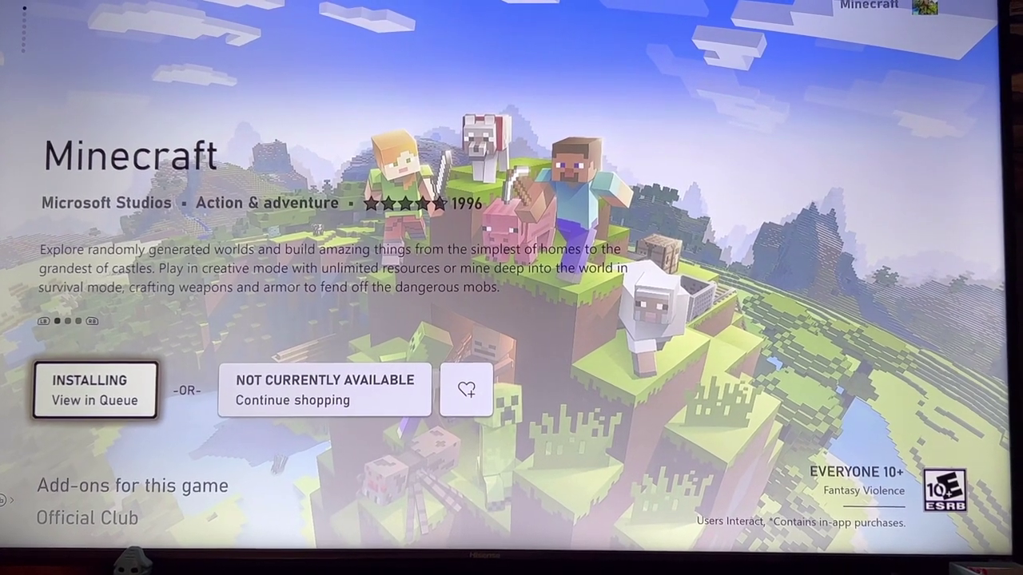
key(Escape)
key(Escape)
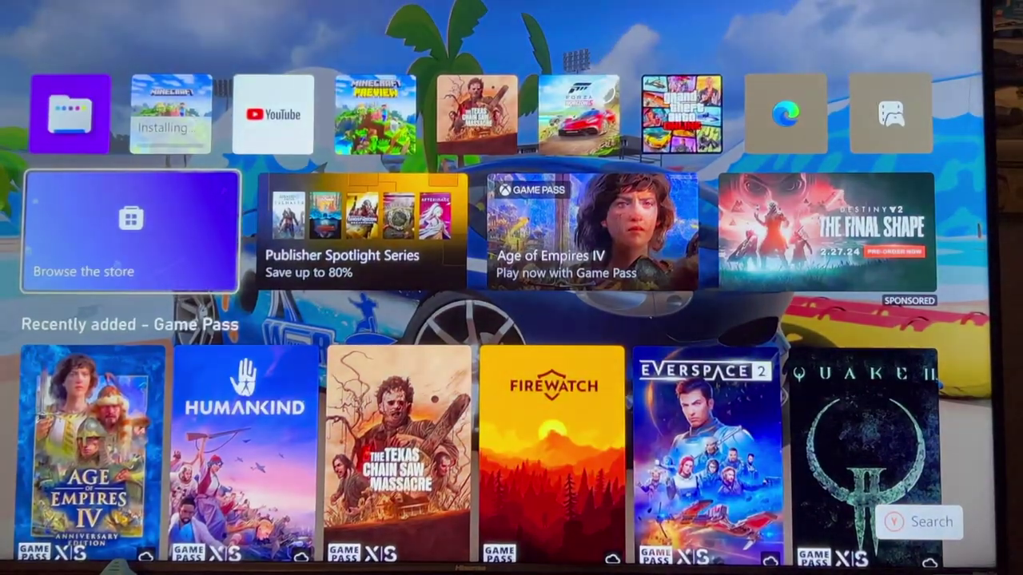
Launch the reinstalled Minecraft and open its list of worlds.
key(Up)
key(Right)
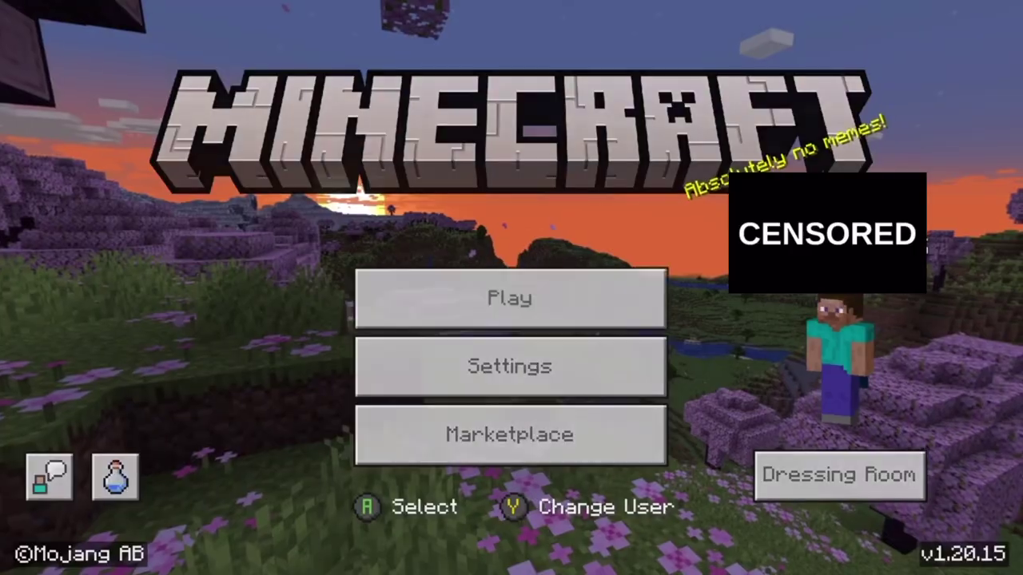
key(Return)
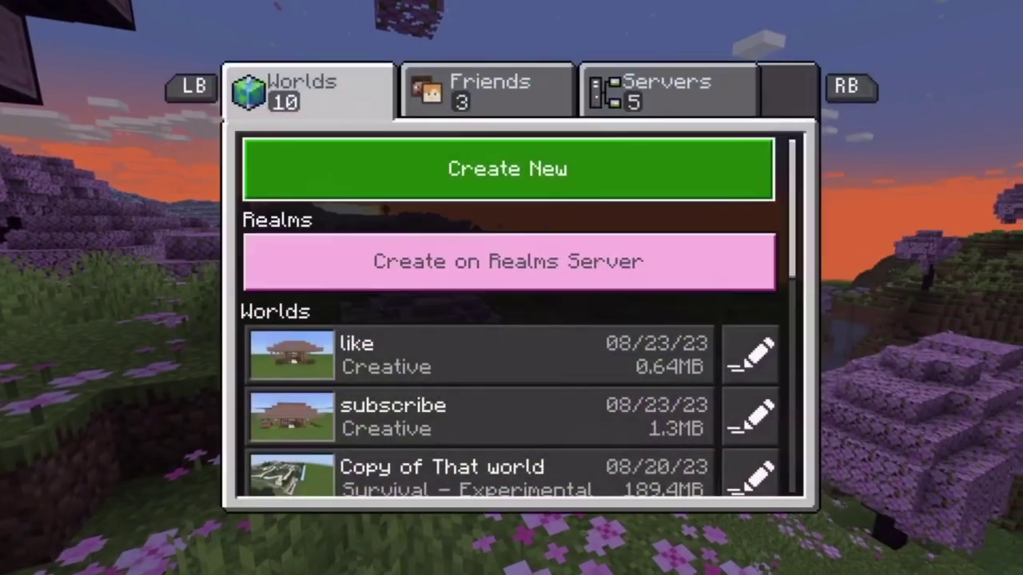
Look over the like and subscribe worlds in the list and load the subscribe world.
key(Down)
key(Down)
key(Down)
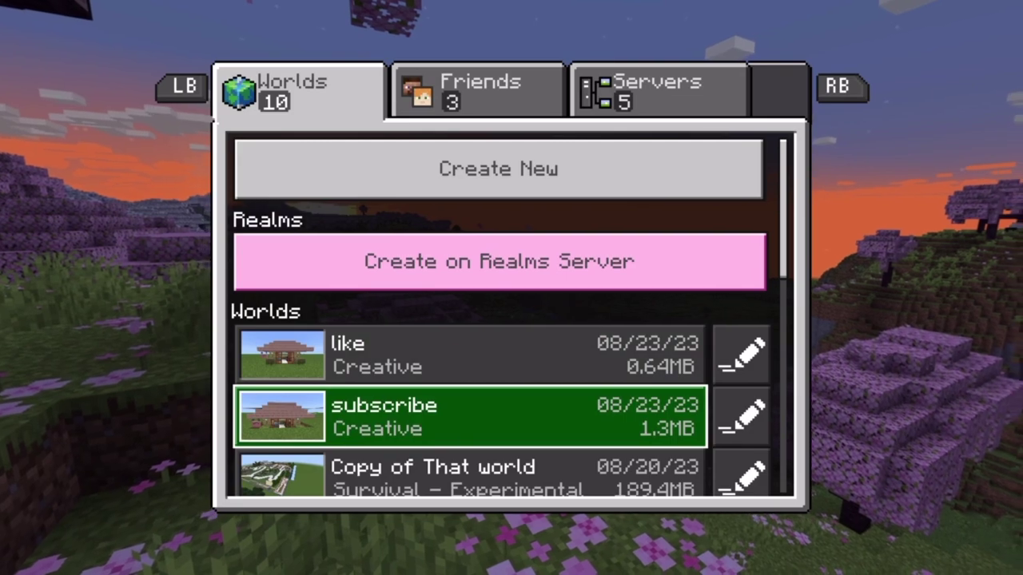
key(Down)
key(Up)
key(Up)
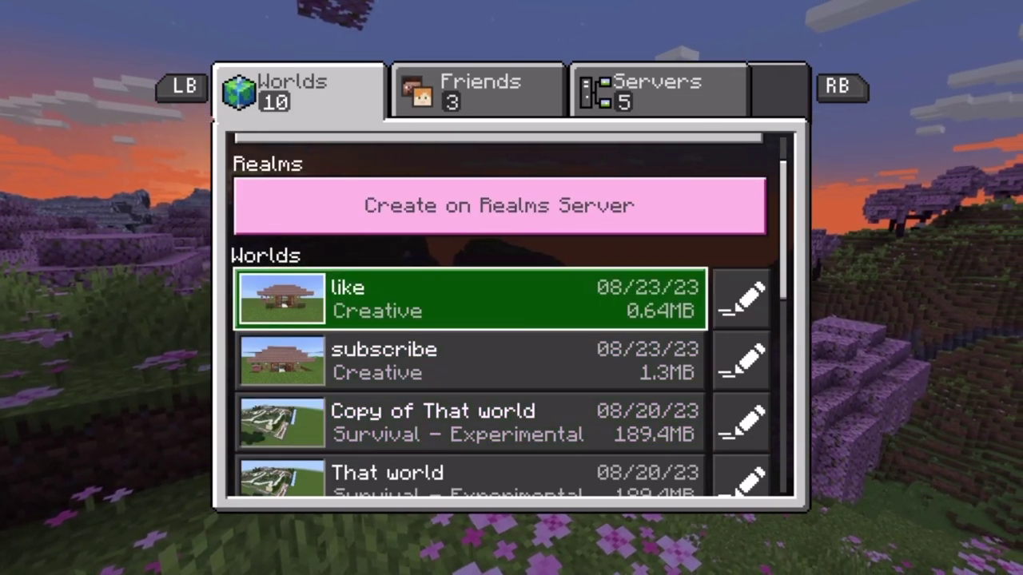
key(Down)
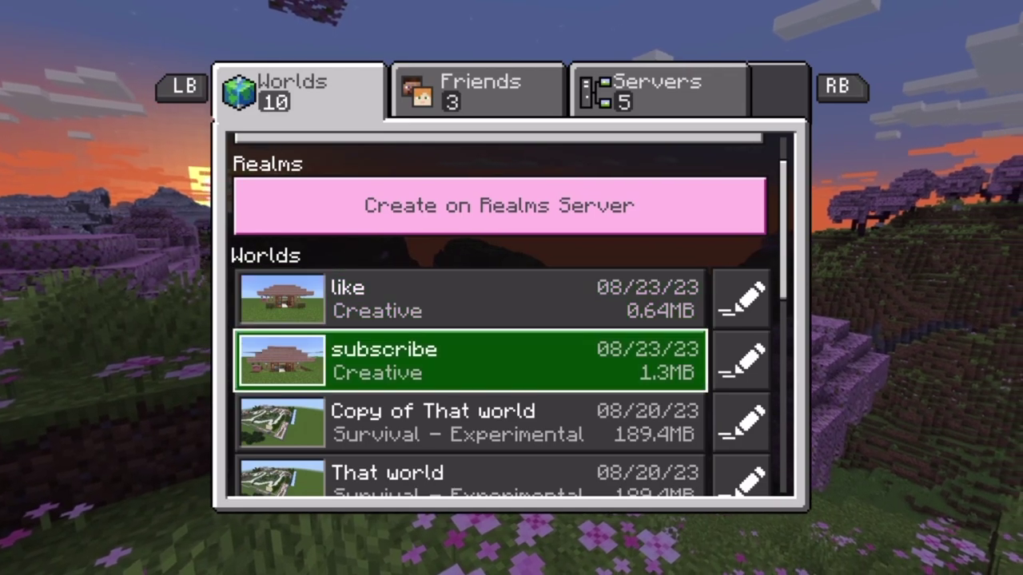
key(Down)
key(Up)
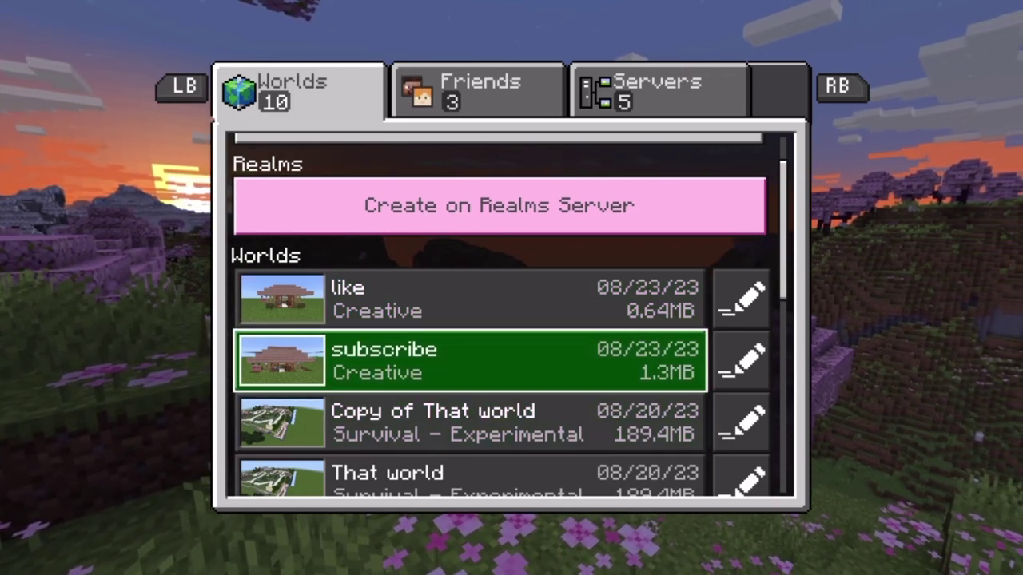
key(Up)
key(Down)
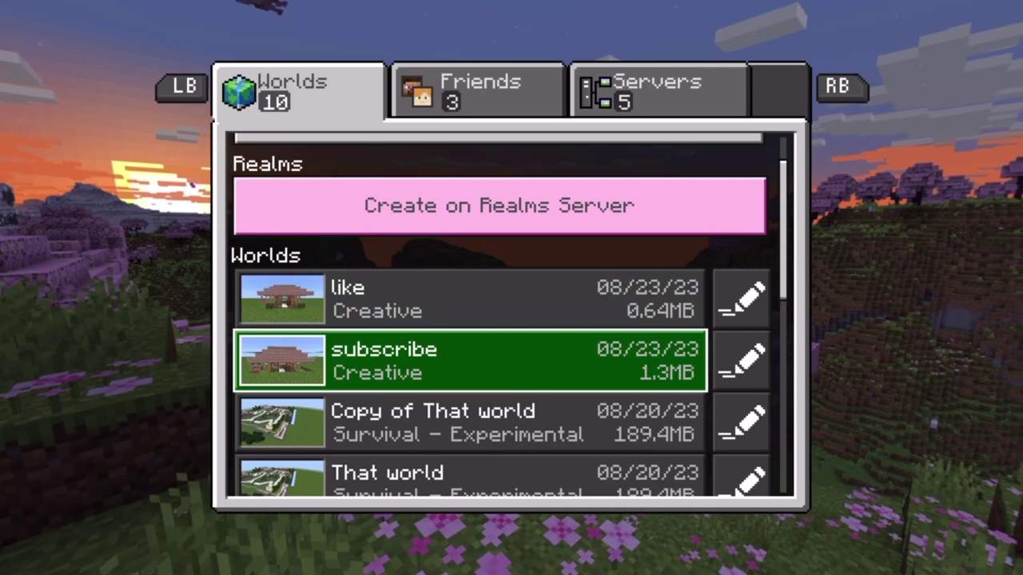
key(Return)
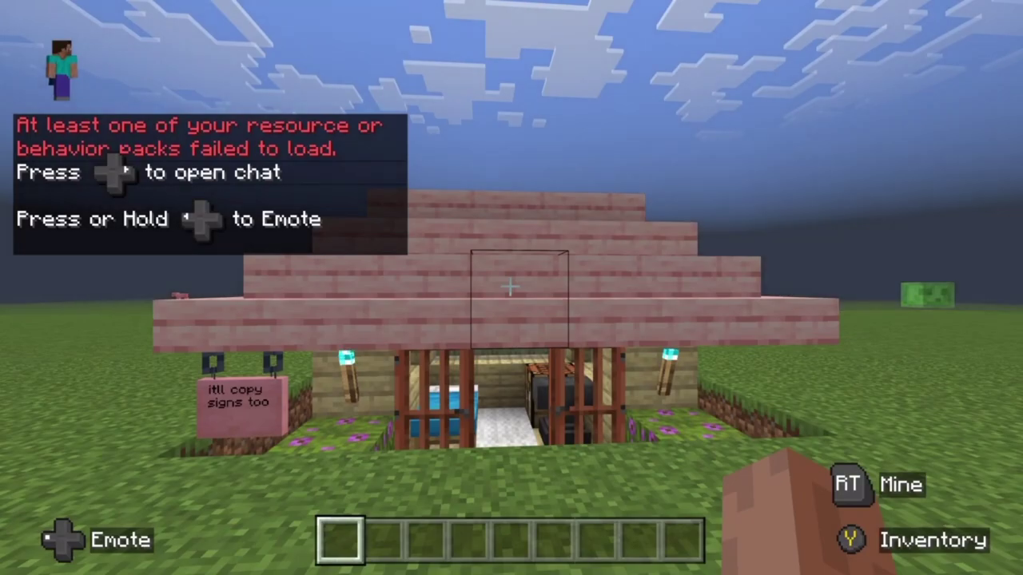
Walk around the pink-roofed house and examine its outside from several sides.
key(w)
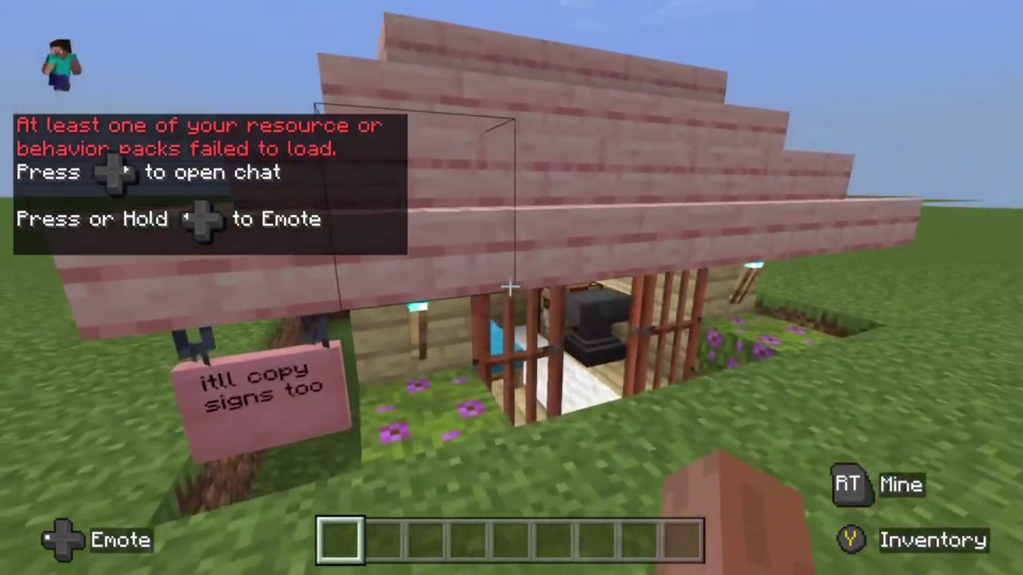
key(a)
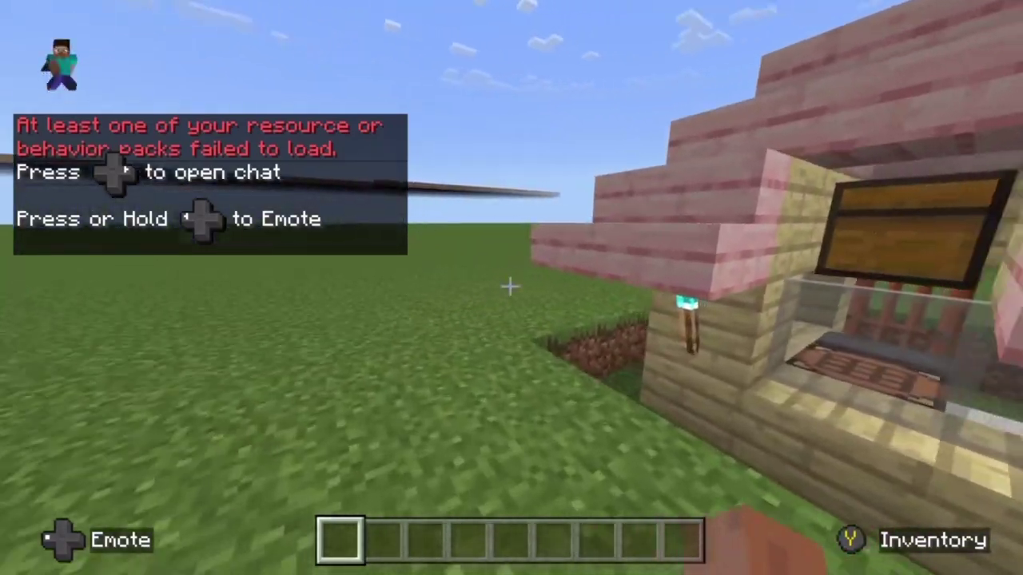
key(w)
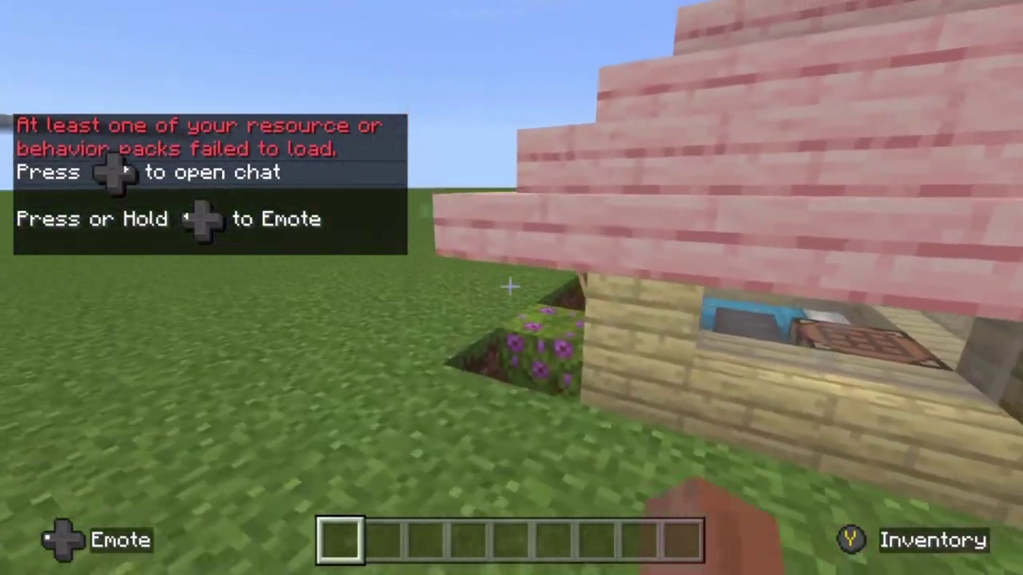
key(a)
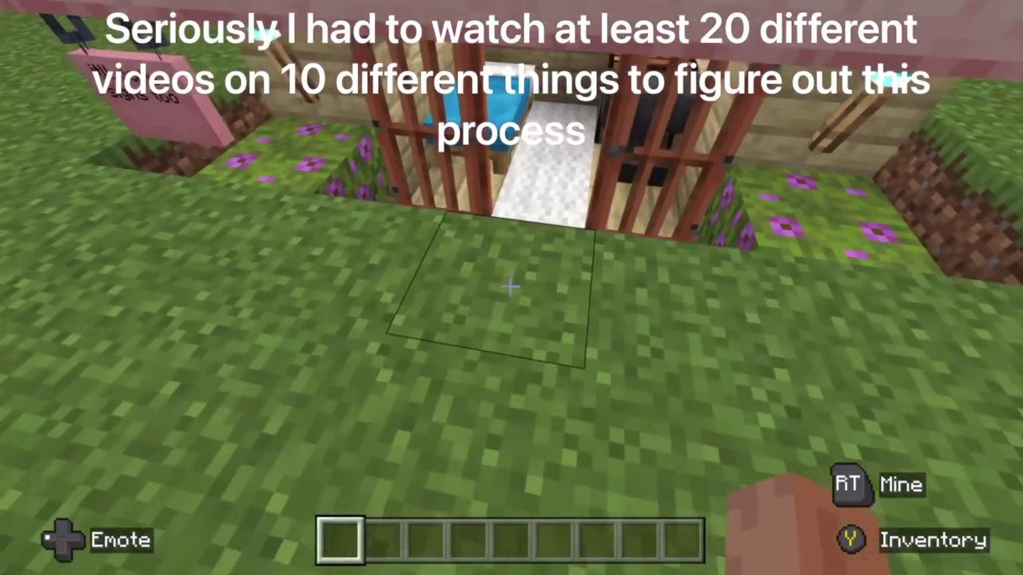
Dig away the grass in front of the house's doorway and walk inside to examine the furnishings.
click(510, 286)
key(w)
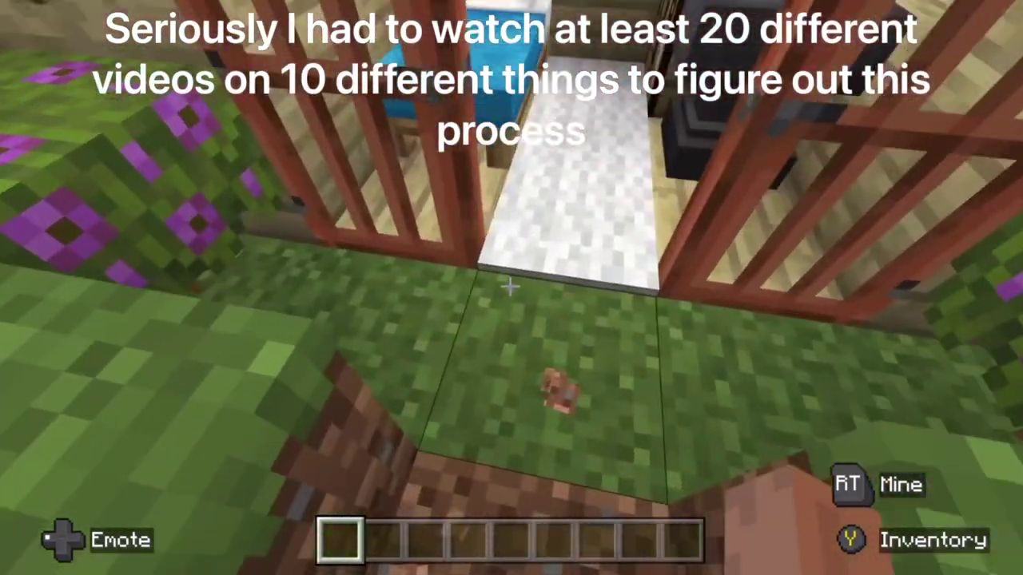
key(w)
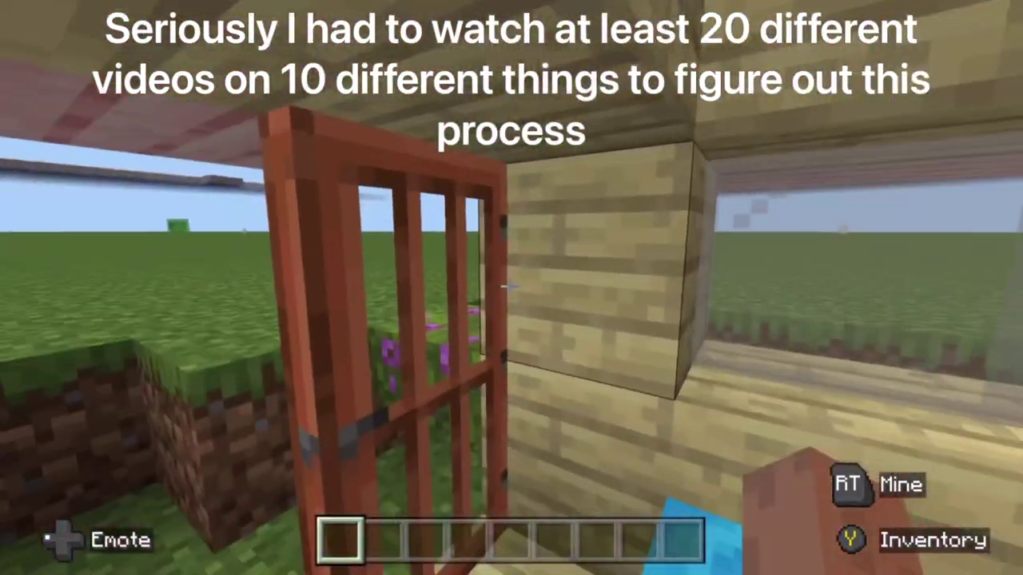
key(w)
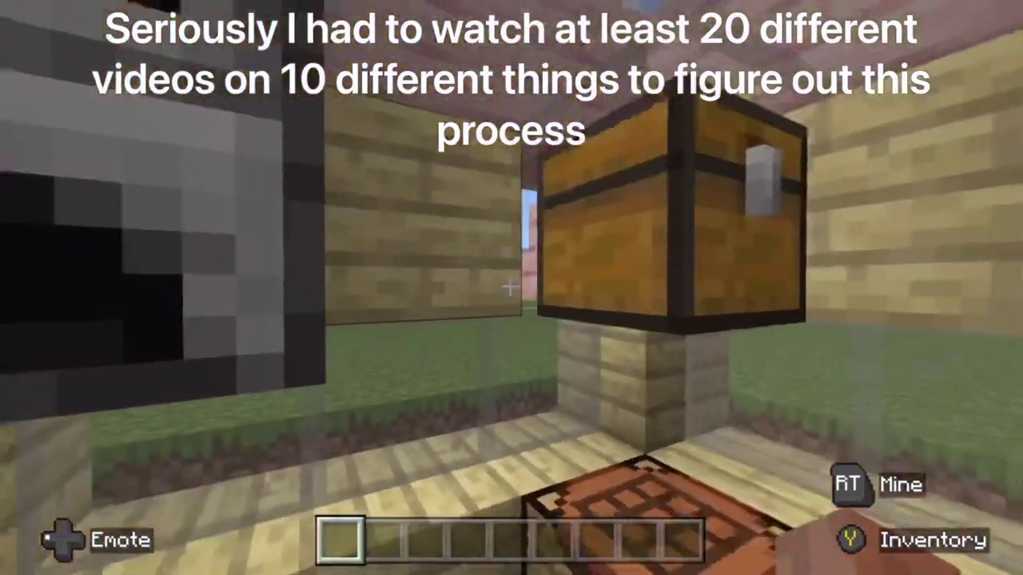
key(s)
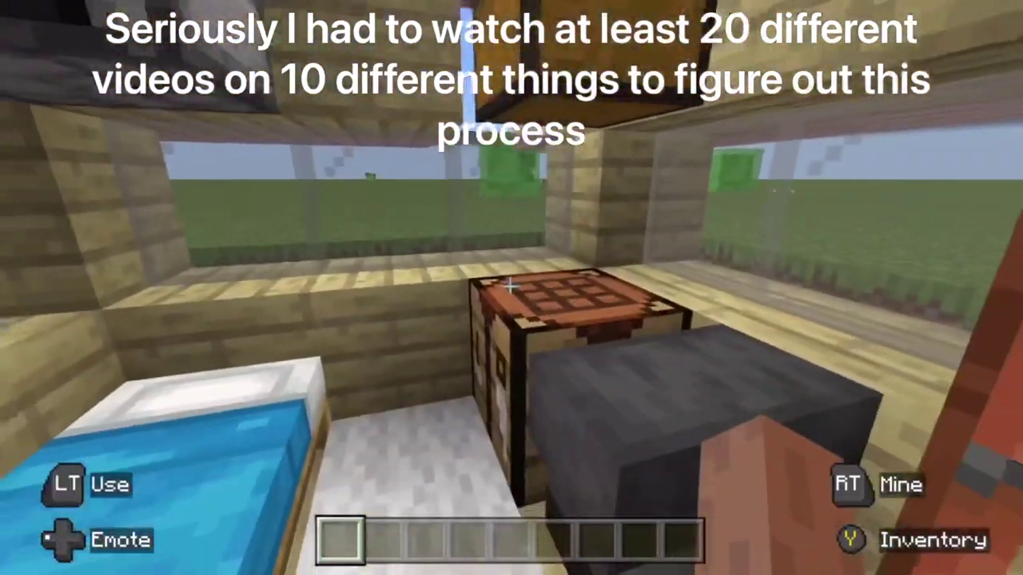
Back out of the house through the doorway and view its whole front from a distance.
key(s)
key(s)
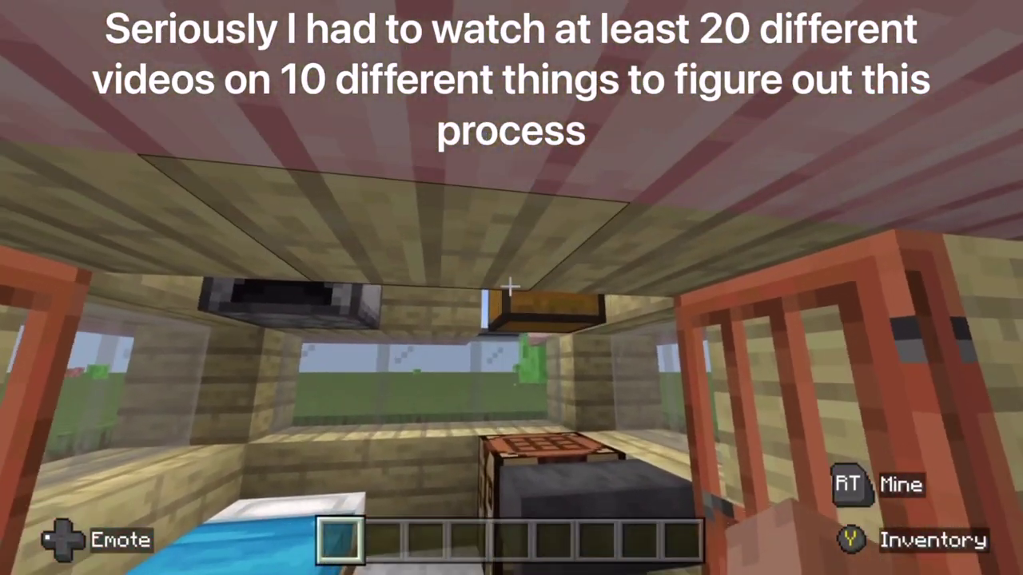
right_click(510, 285)
key(Escape)
key(s)
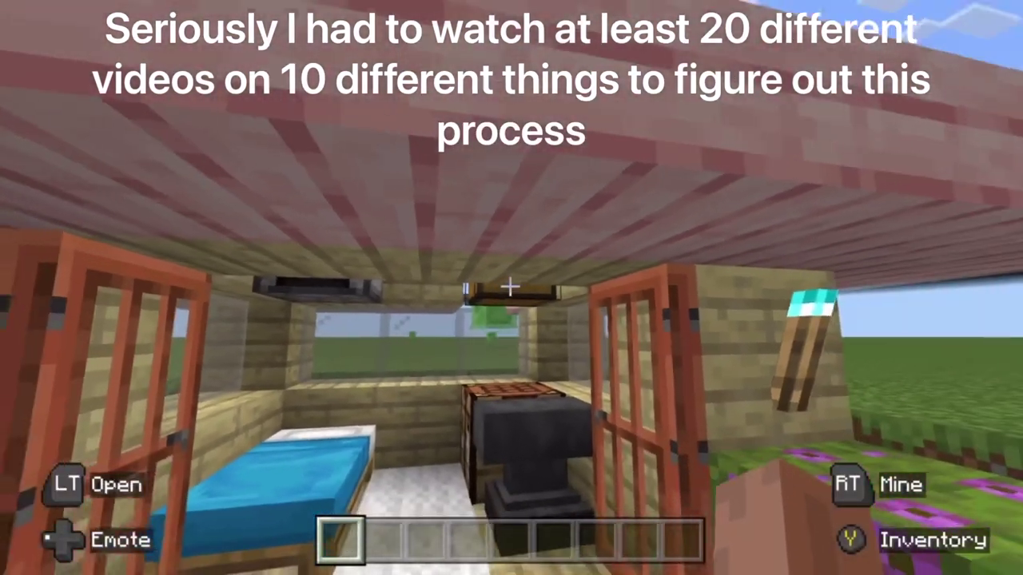
key(s)
key(space)
key(s)
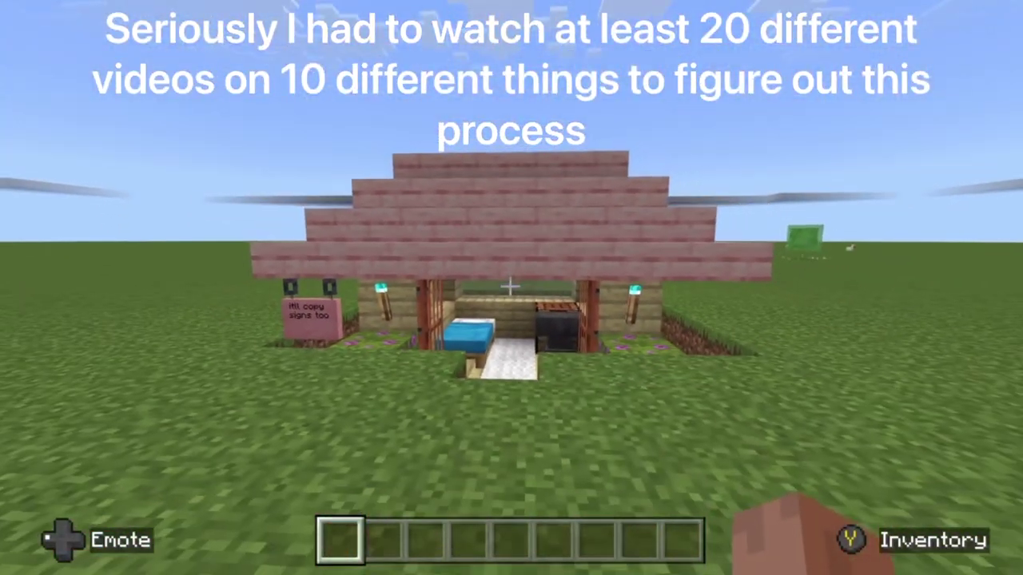